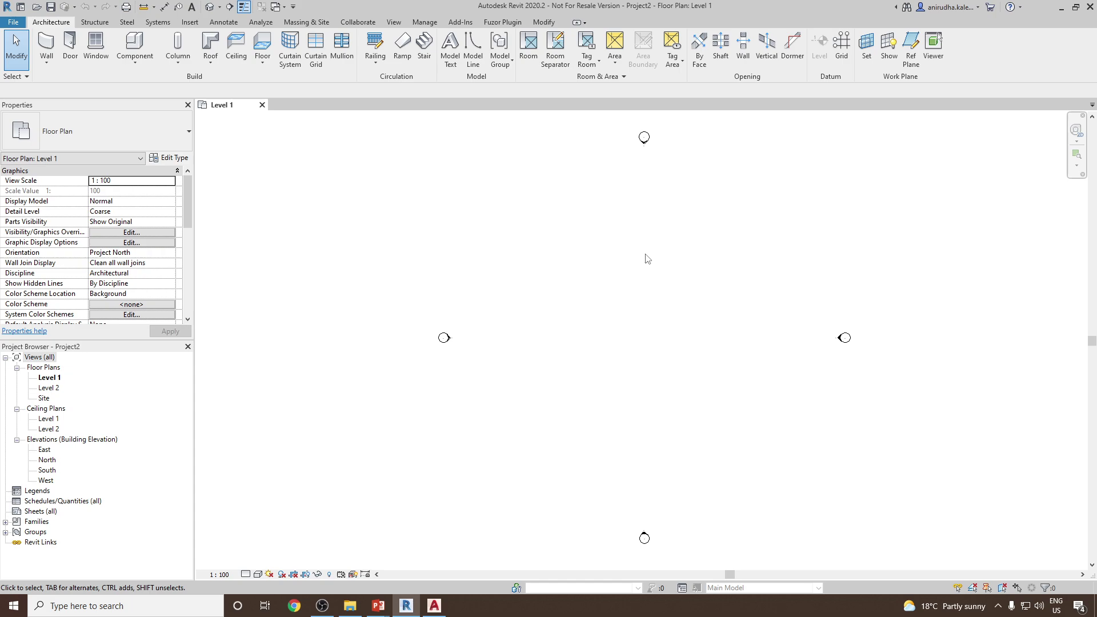
# Step: Find 01 FIRST FLOOR.dwg in the Link CAD & Import CAD folder, then switch to AutoCAD
pyautogui.click(350, 605)
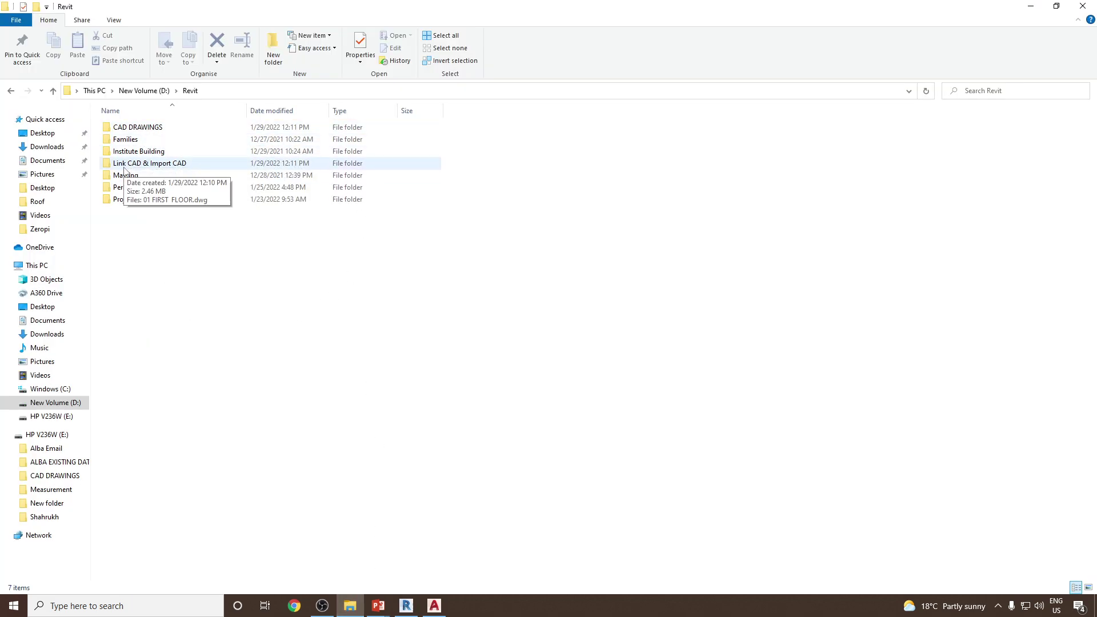
pyautogui.doubleClick(177, 167)
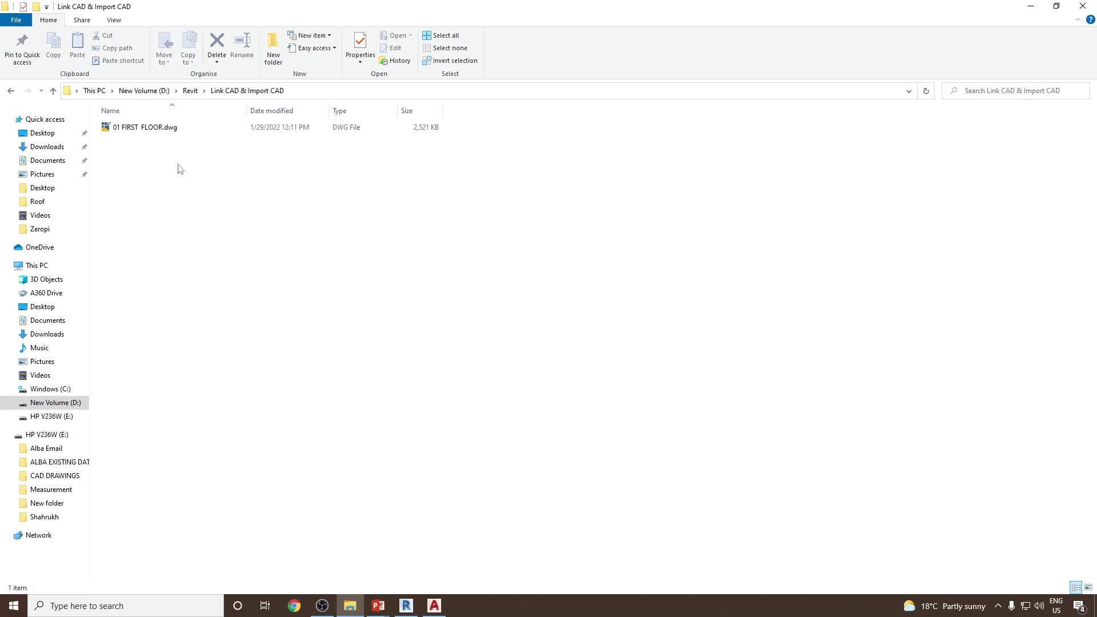
pyautogui.click(148, 133)
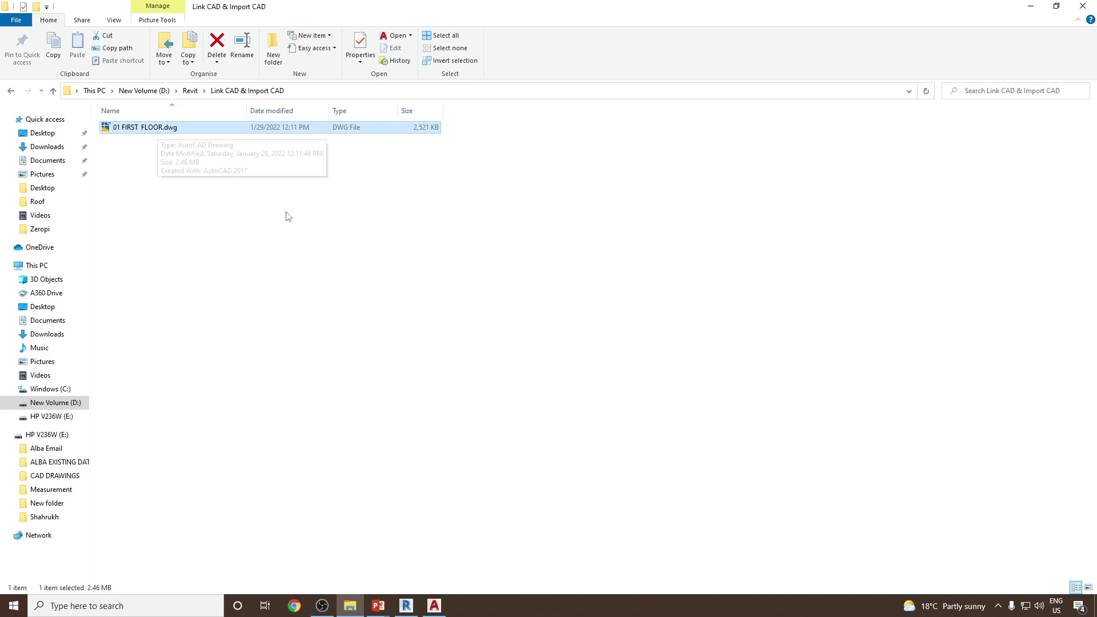
pyautogui.click(434, 606)
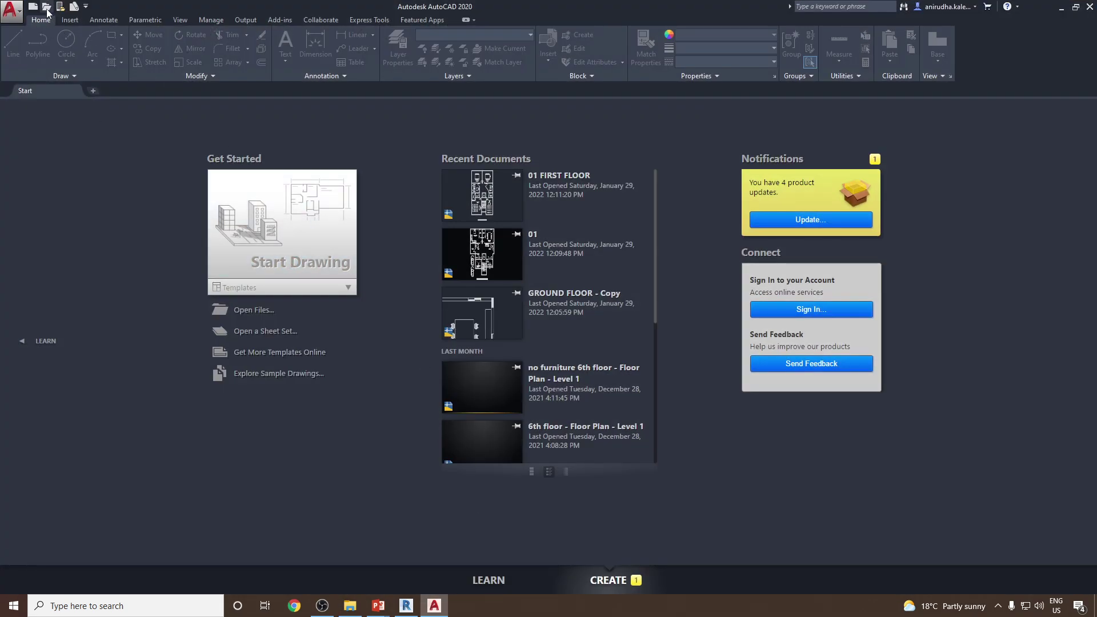
# Step: Open 01 FIRST FLOOR.dwg and zoom extents so the whole plan and its FIRST FLOOR PLAN title show
pyautogui.click(48, 8)
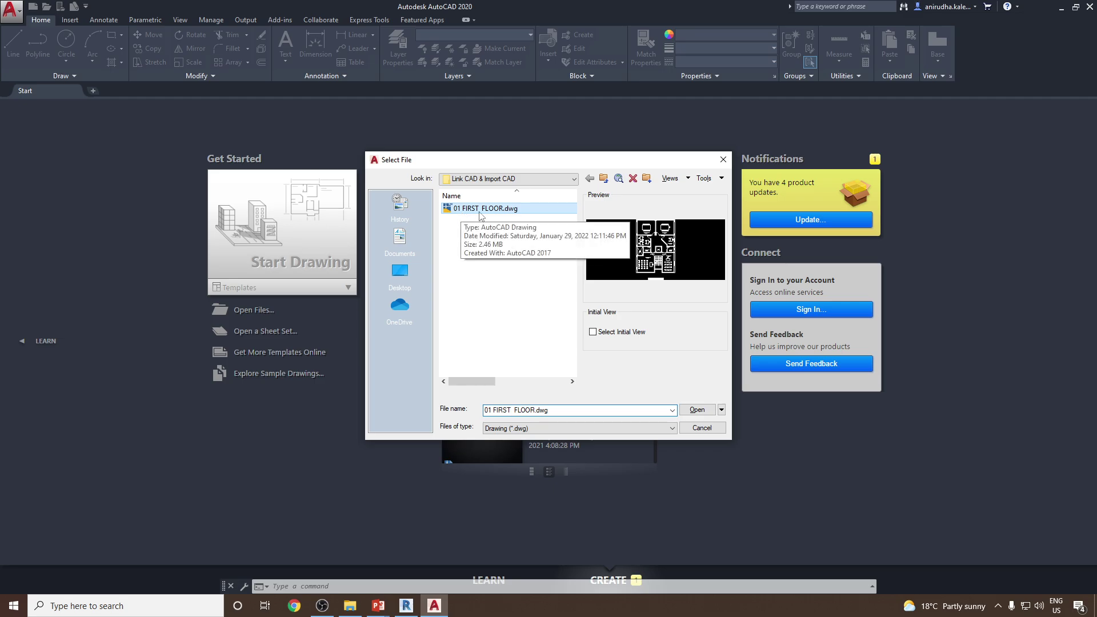
pyautogui.click(697, 410)
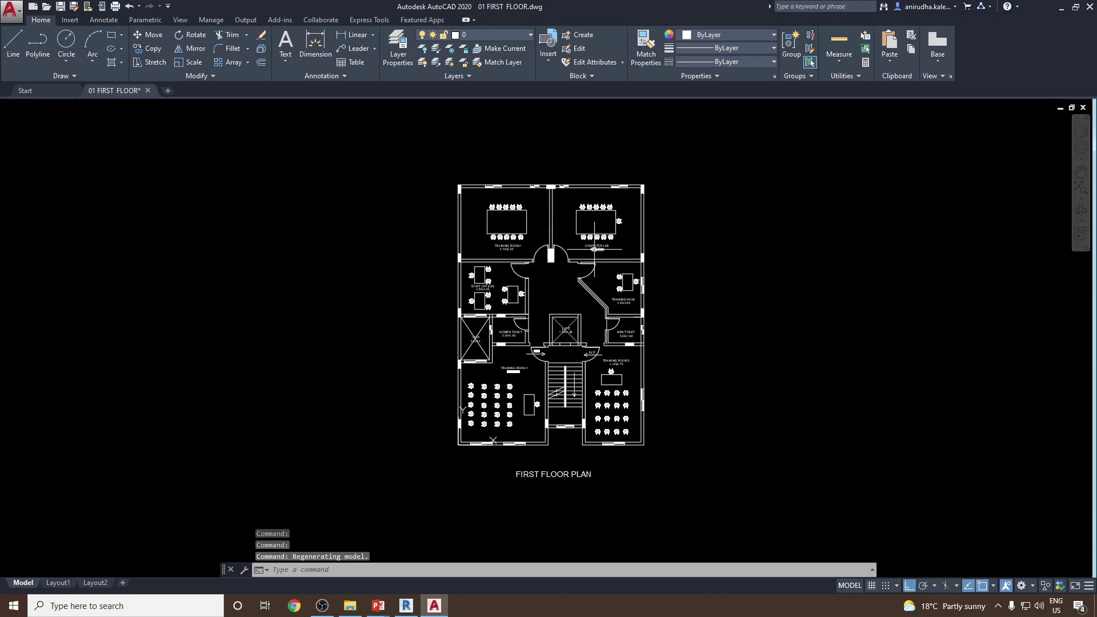
pyautogui.scroll(3, 594, 249)
pyautogui.scroll(-4, 530, 243)
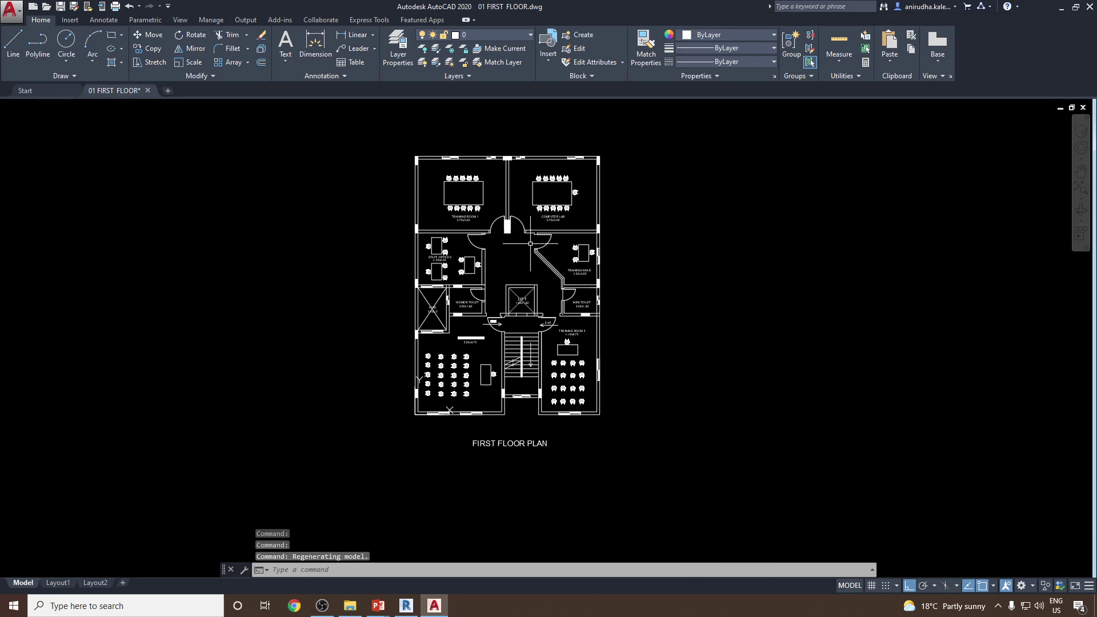
pyautogui.middleClick(530, 243)
pyautogui.middleClick(530, 243)
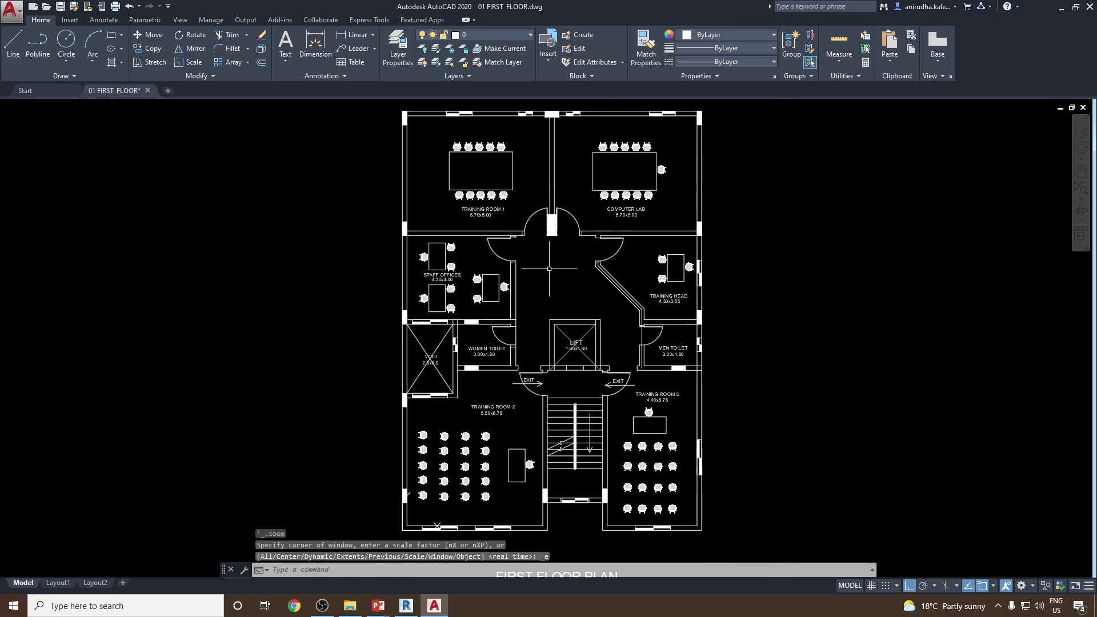
pyautogui.moveTo(561, 277); pyautogui.dragTo(558, 265, button='middle')
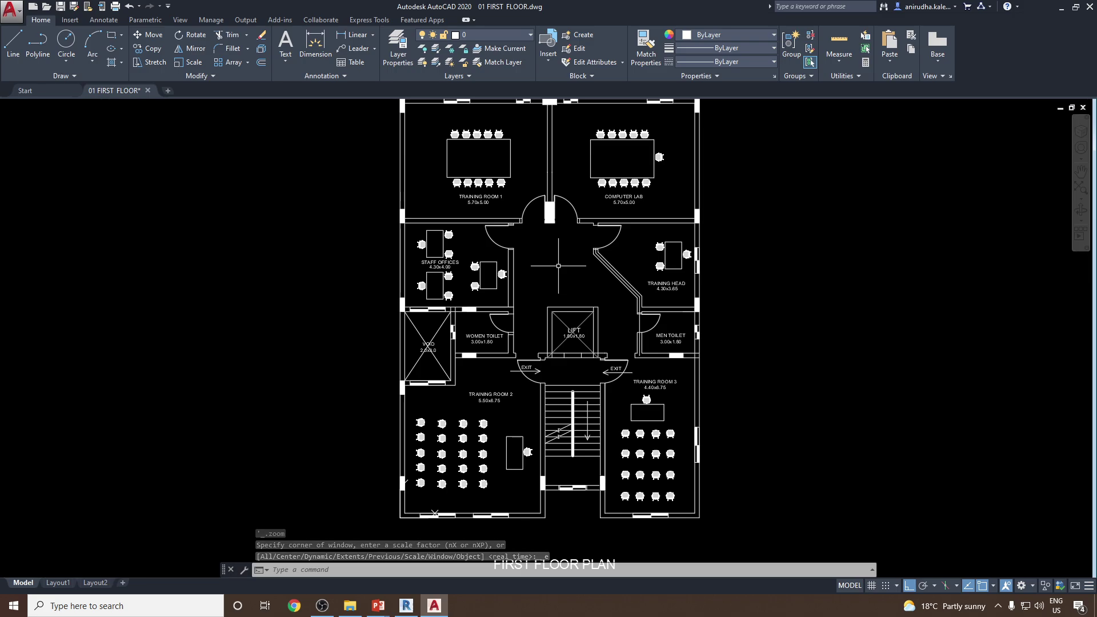
# Step: Check in Drawing Units (UN) that insertion units are Millimeters, changing nothing
pyautogui.write('UN')
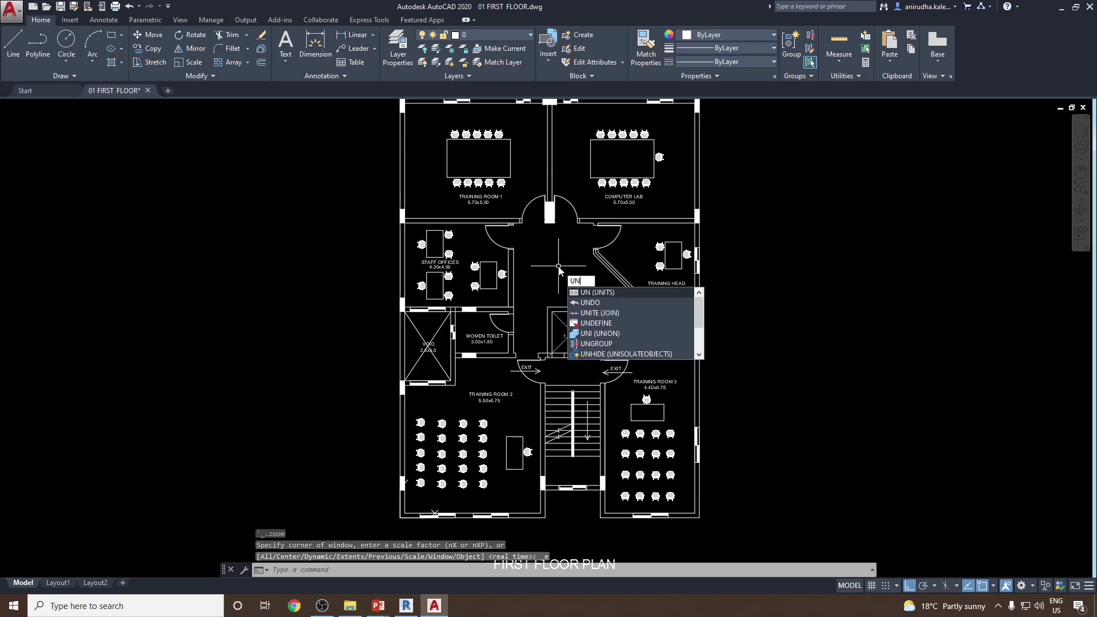
pyautogui.press('Return')
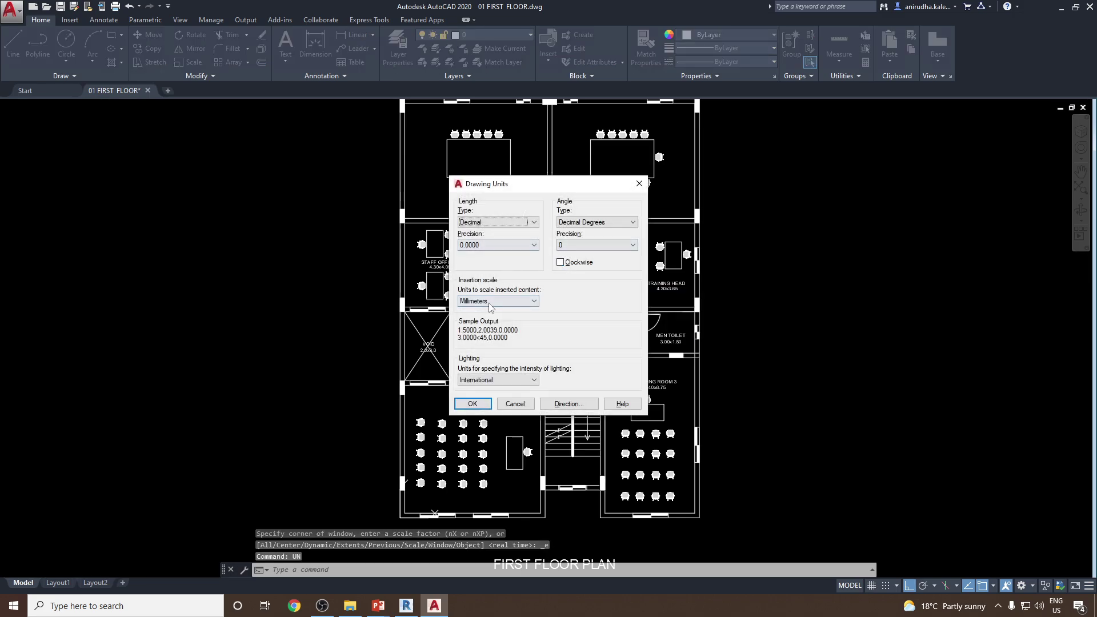
pyautogui.click(515, 404)
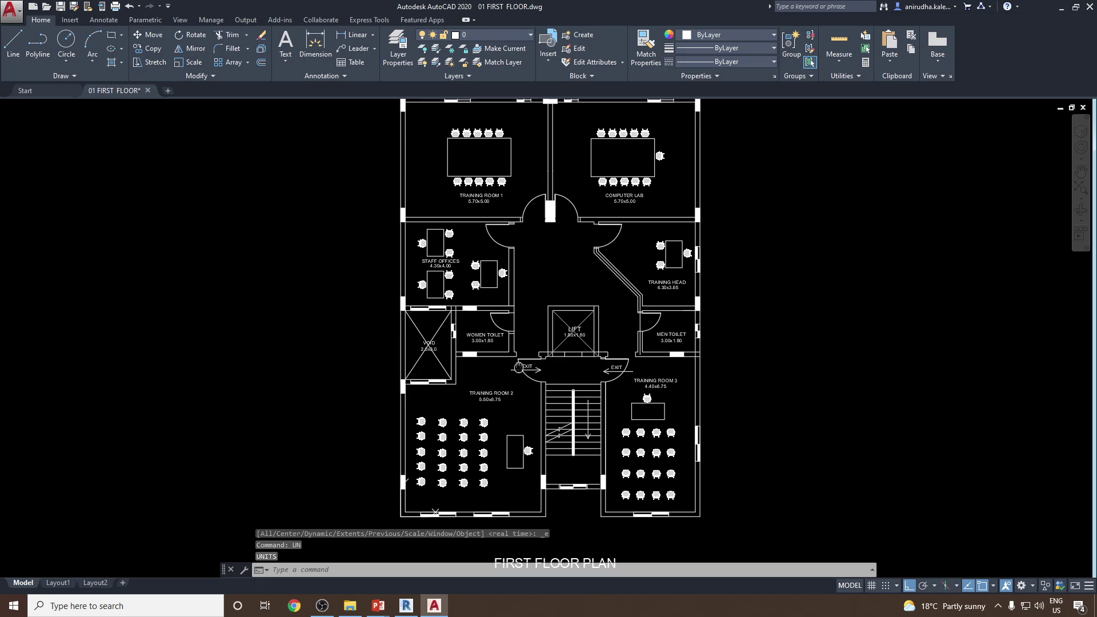
# Step: Zoom back to the full plan and close 01 FIRST FLOOR without saving
pyautogui.scroll(5, 394, 440)
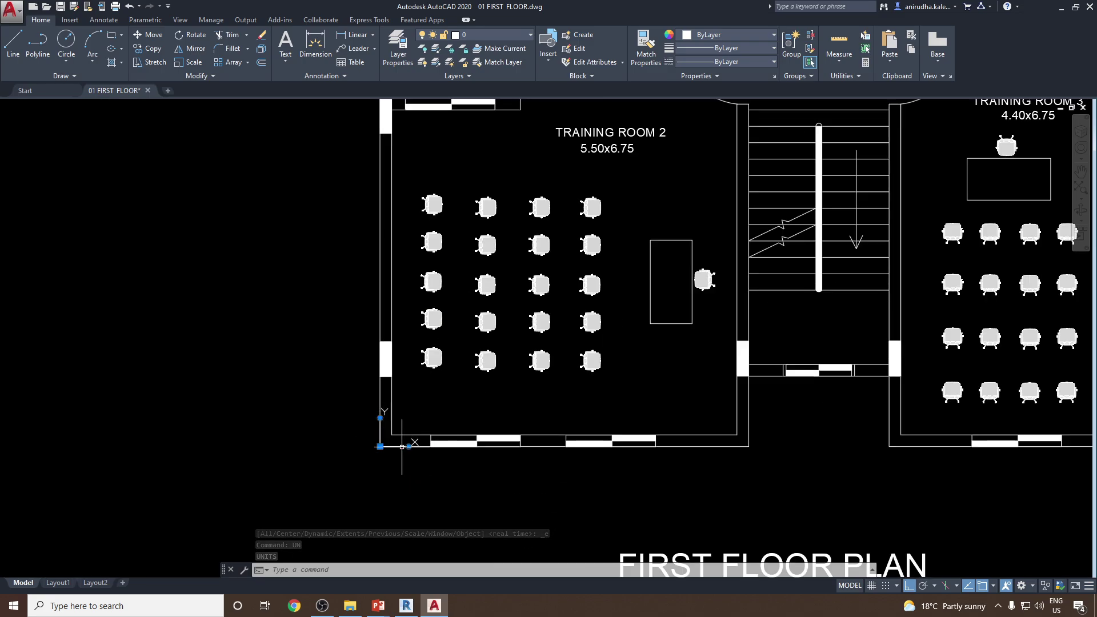
pyautogui.moveTo(380, 447)
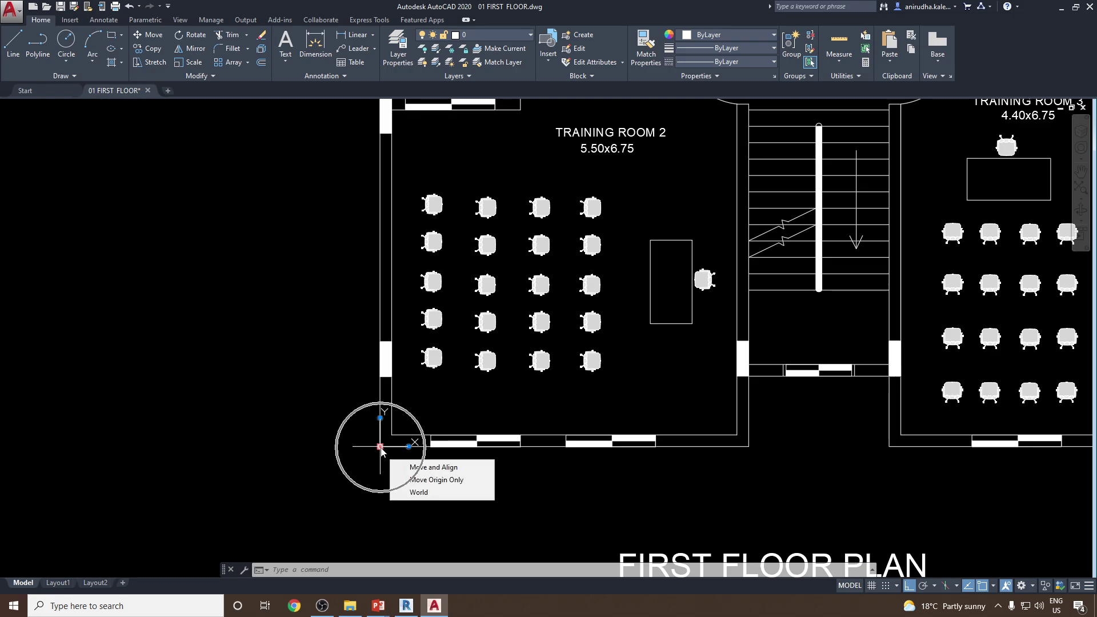
pyautogui.scroll(2, 357, 400)
pyautogui.middleClick(355, 372)
pyautogui.middleClick(355, 372)
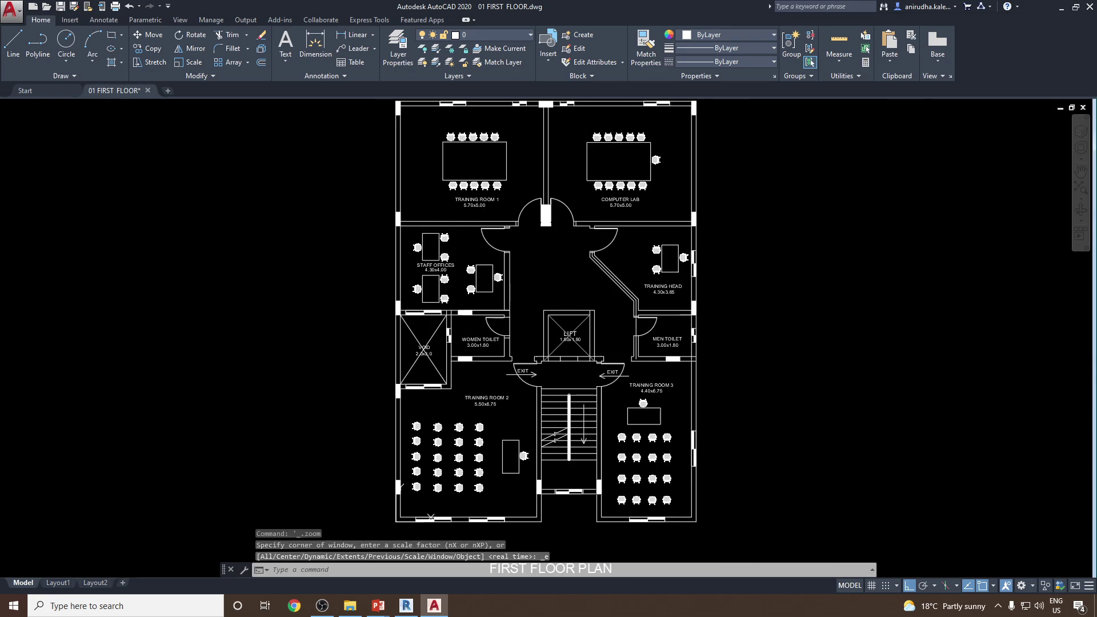
pyautogui.click(147, 90)
pyautogui.click(586, 329)
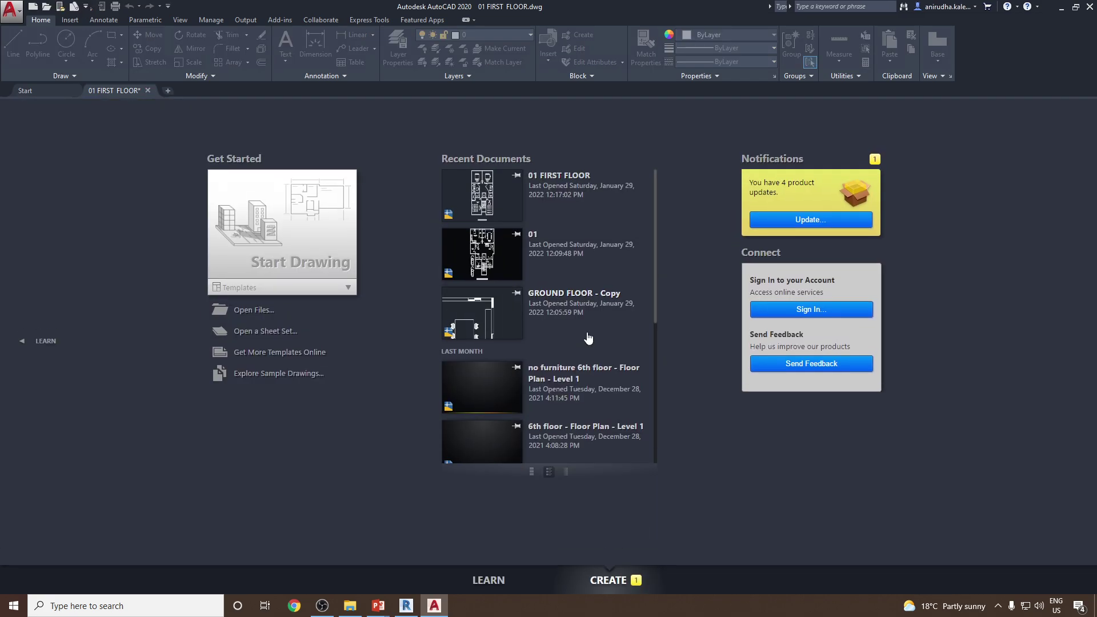
# Step: In Revit, start Insert > Link CAD and select 01 FIRST FLOOR.dwg from Link CAD & Import CAD
pyautogui.click(407, 606)
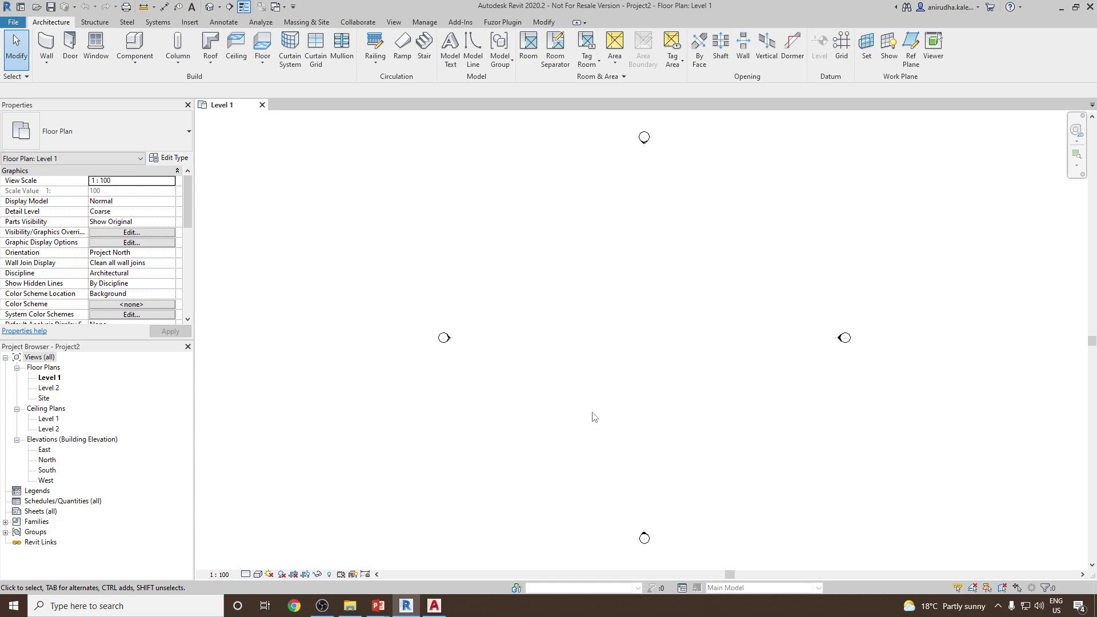
pyautogui.click(189, 22)
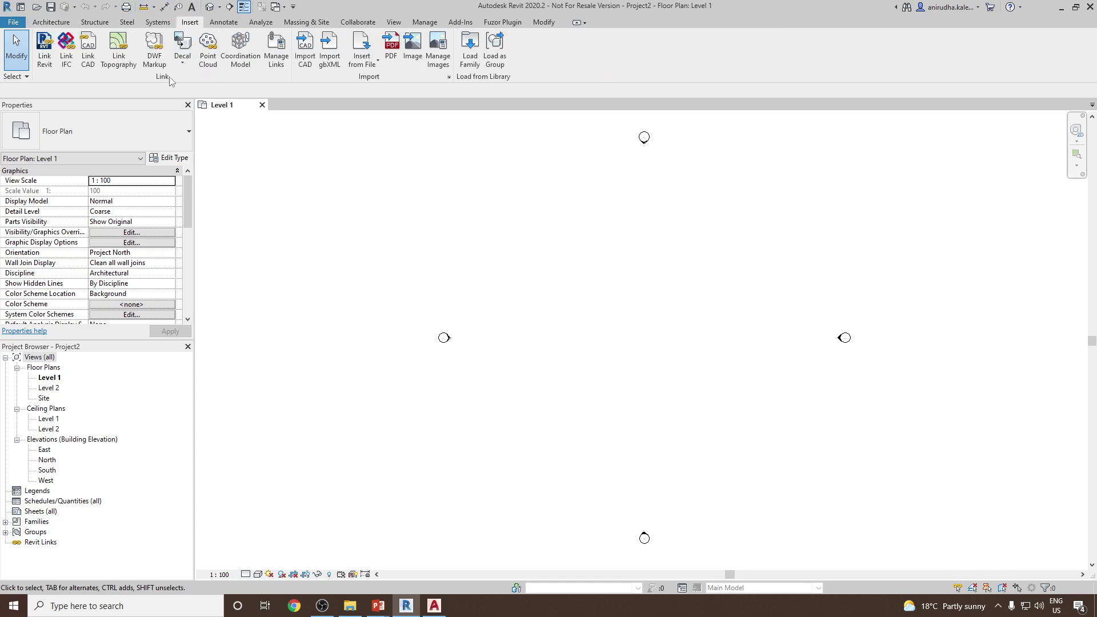
pyautogui.click(90, 60)
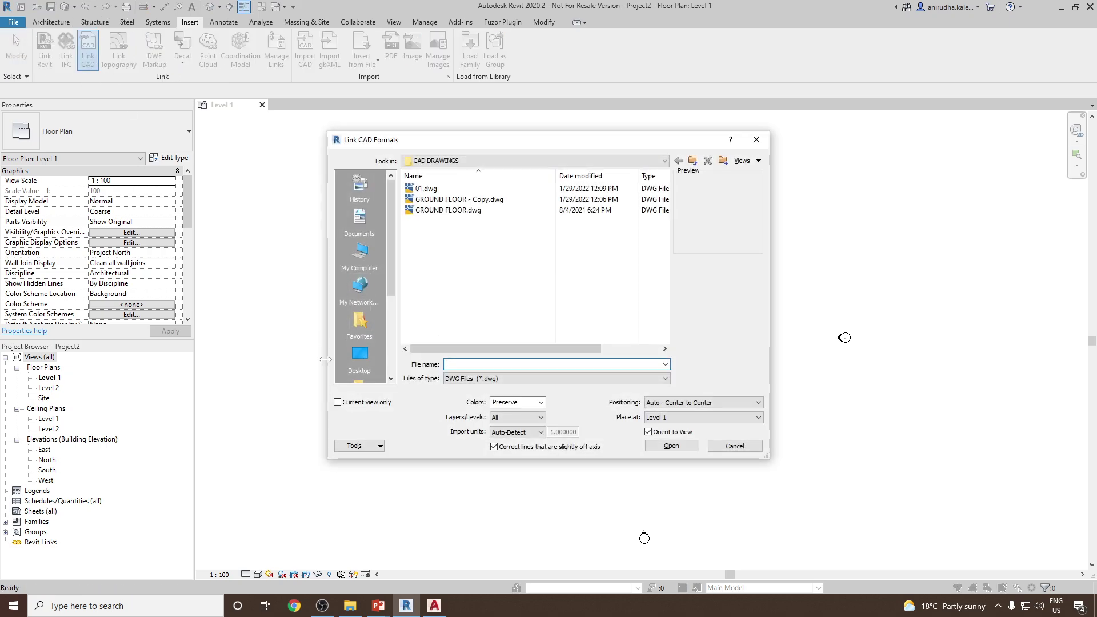
pyautogui.click(693, 160)
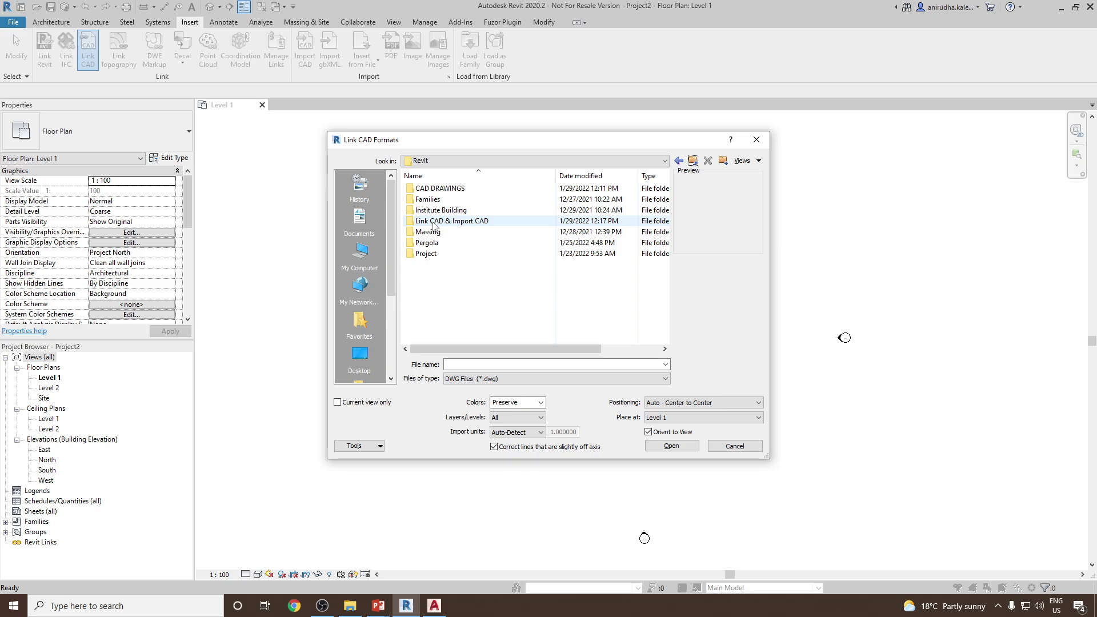
pyautogui.doubleClick(471, 227)
pyautogui.click(452, 189)
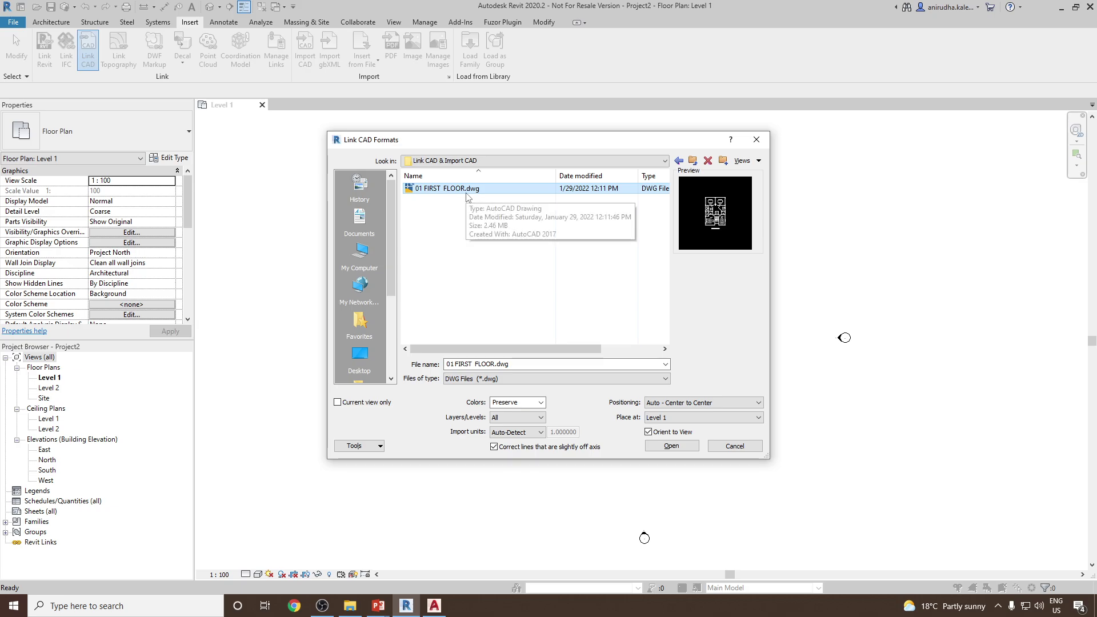
# Step: Set Auto - Center to Center positioning, Black and White colours and Auto-Detect import units
pyautogui.click(648, 403)
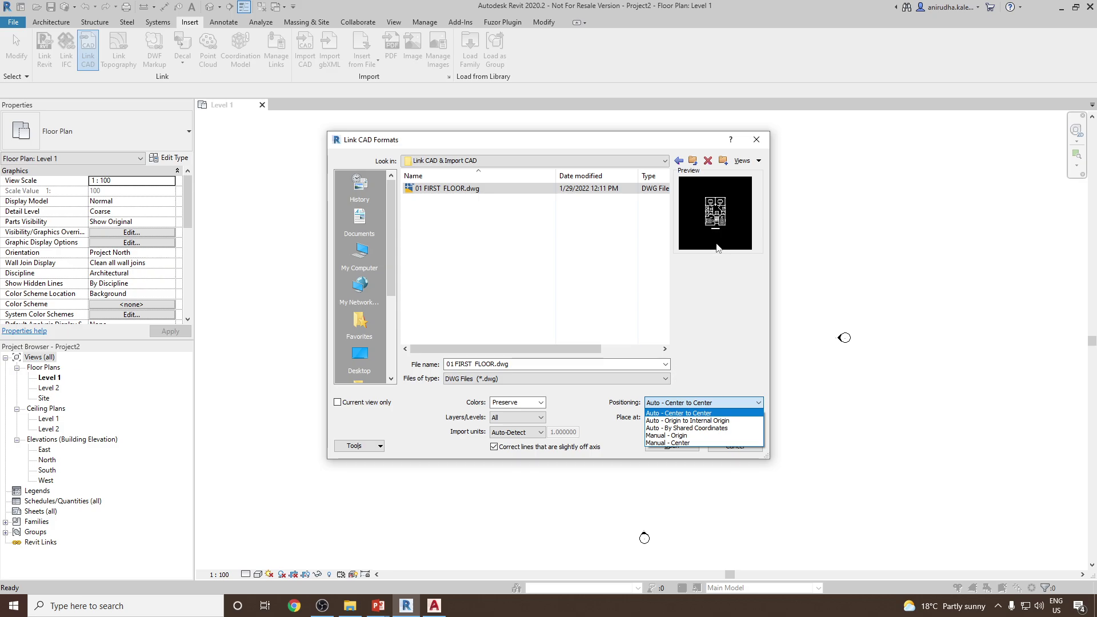
pyautogui.click(663, 414)
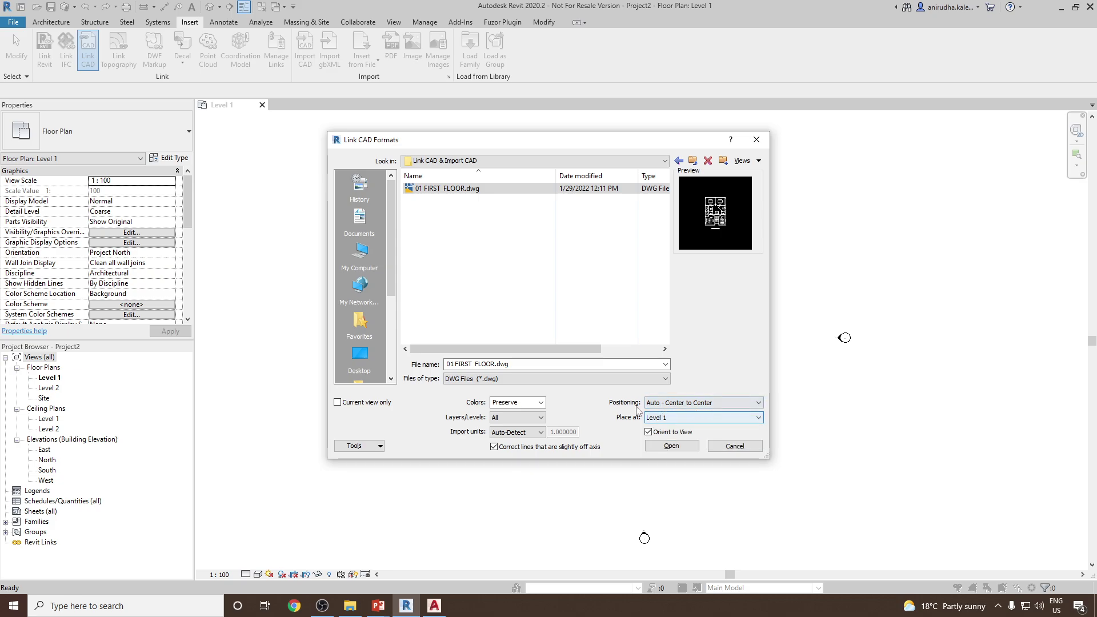
pyautogui.click(662, 421)
pyautogui.click(540, 404)
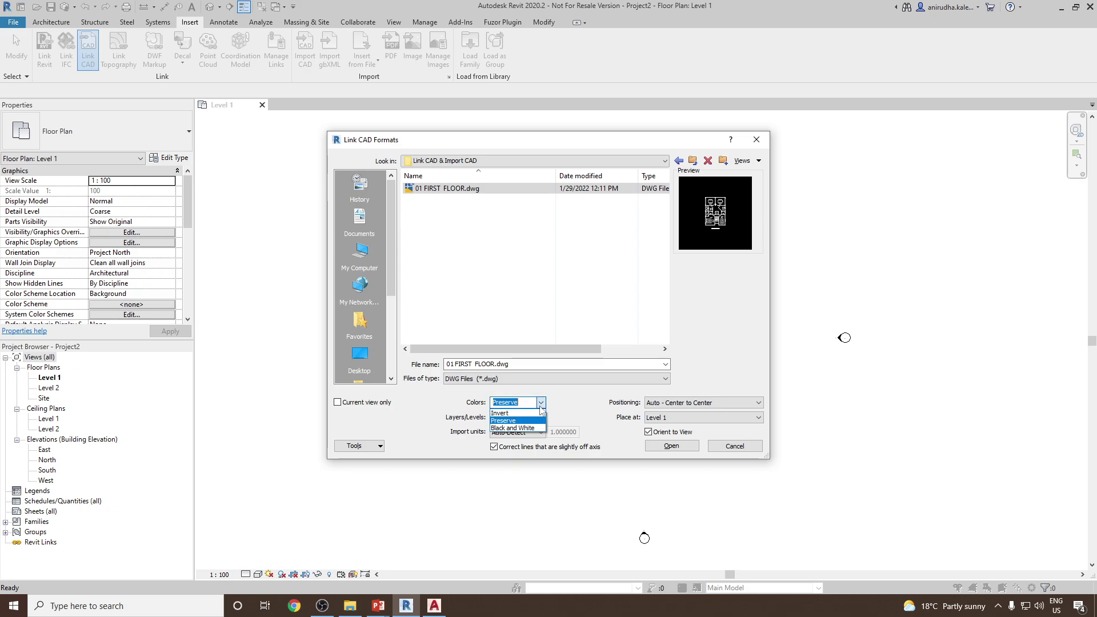
pyautogui.click(514, 427)
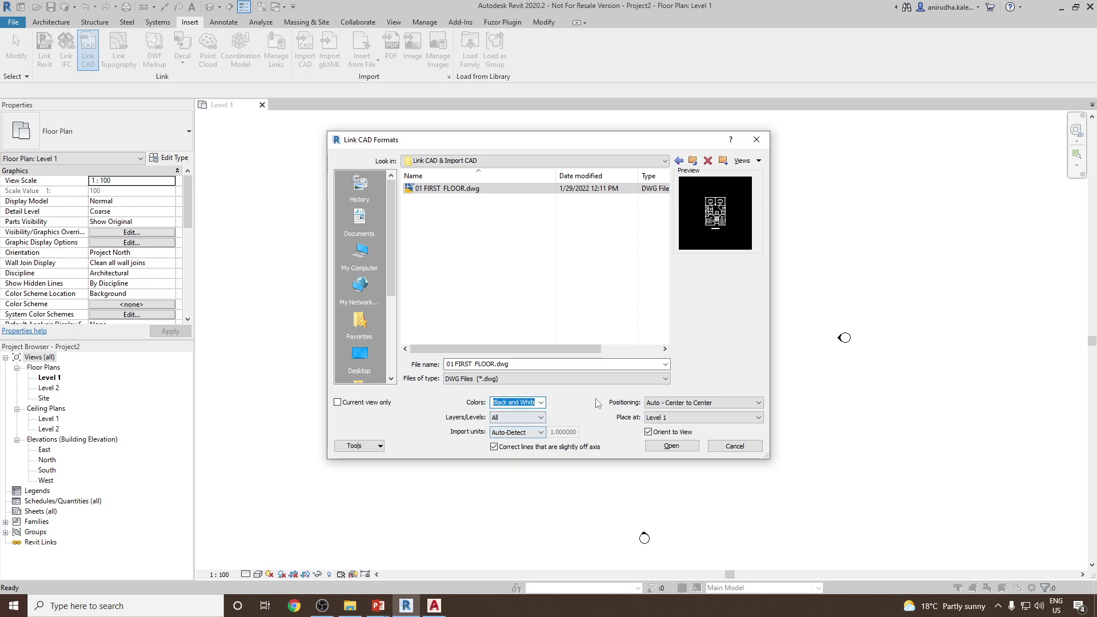
pyautogui.click(498, 433)
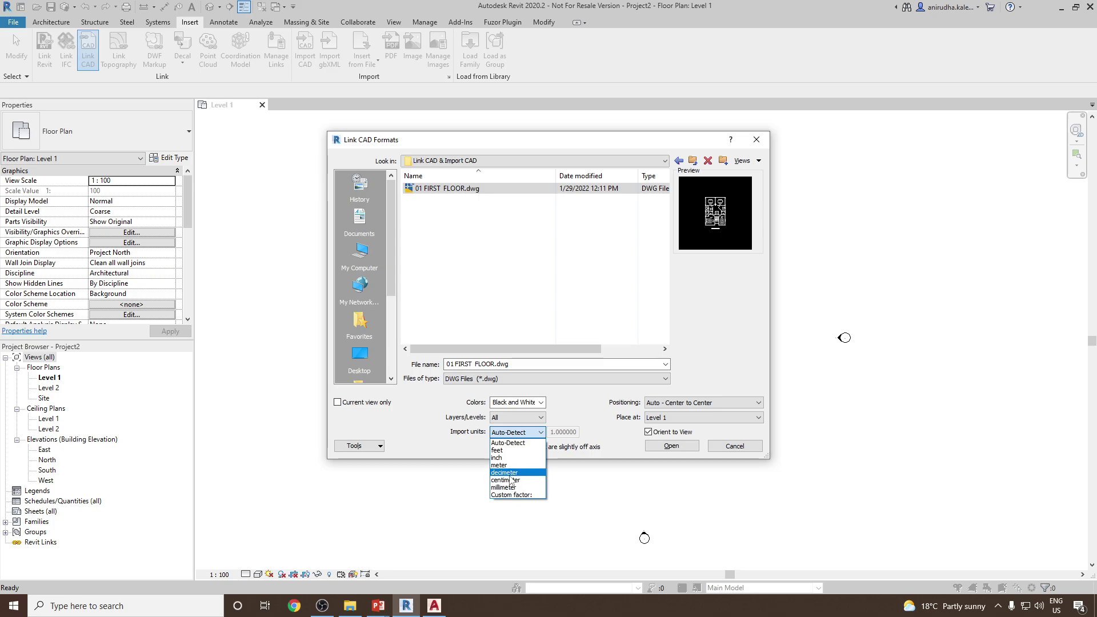
pyautogui.click(569, 413)
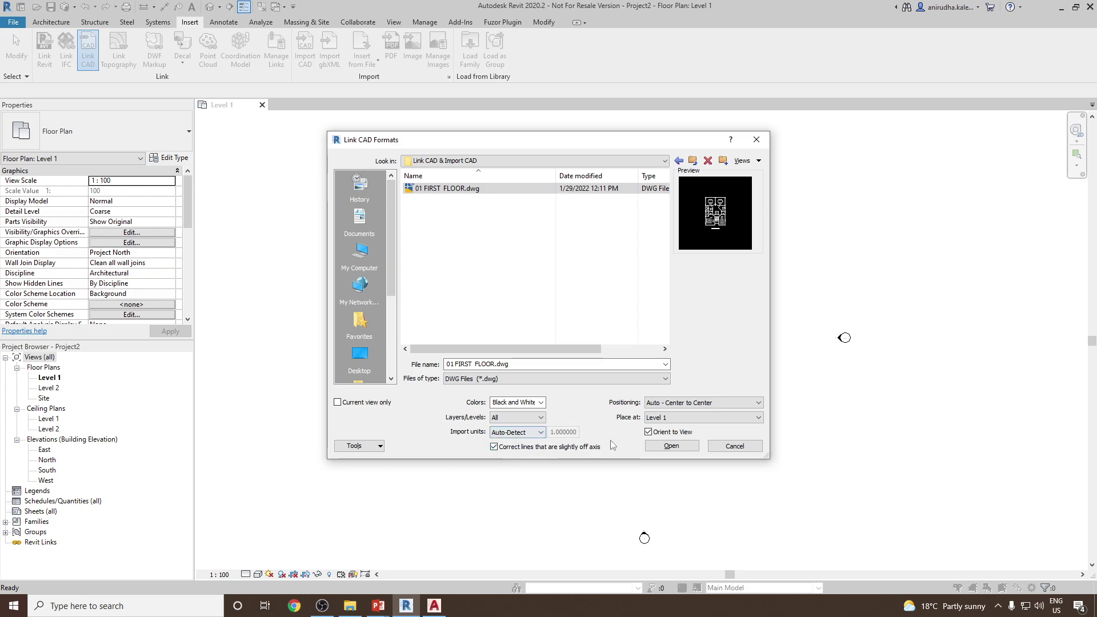
# Step: Link 01 FIRST FLOOR.dwg into Level 1, then select the linked drawing and delete it
pyautogui.click(669, 446)
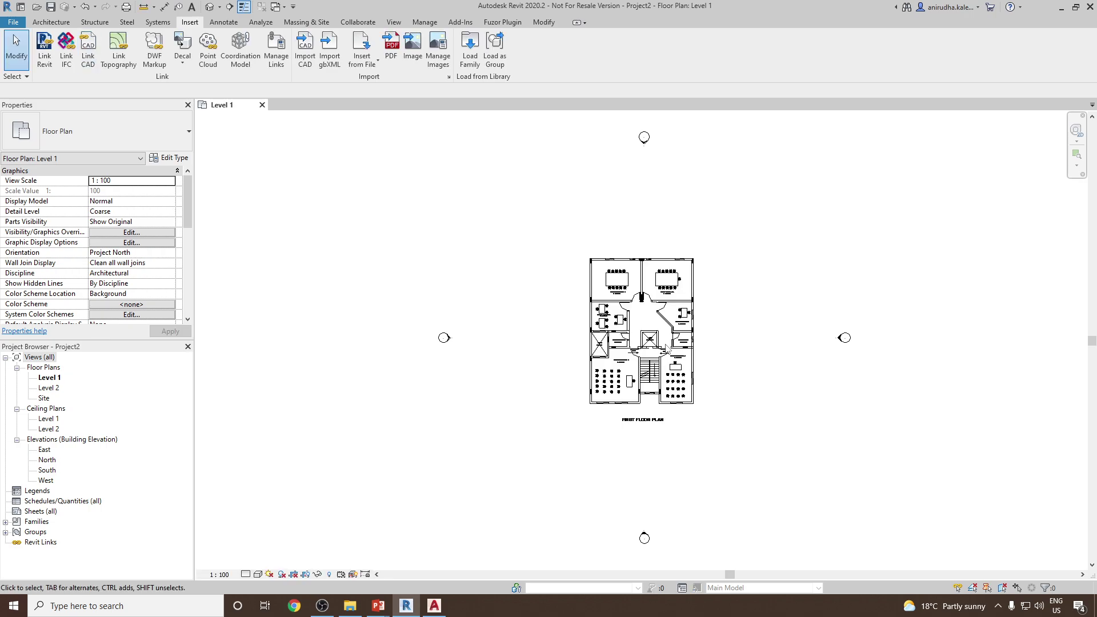
pyautogui.scroll(2, 733, 314)
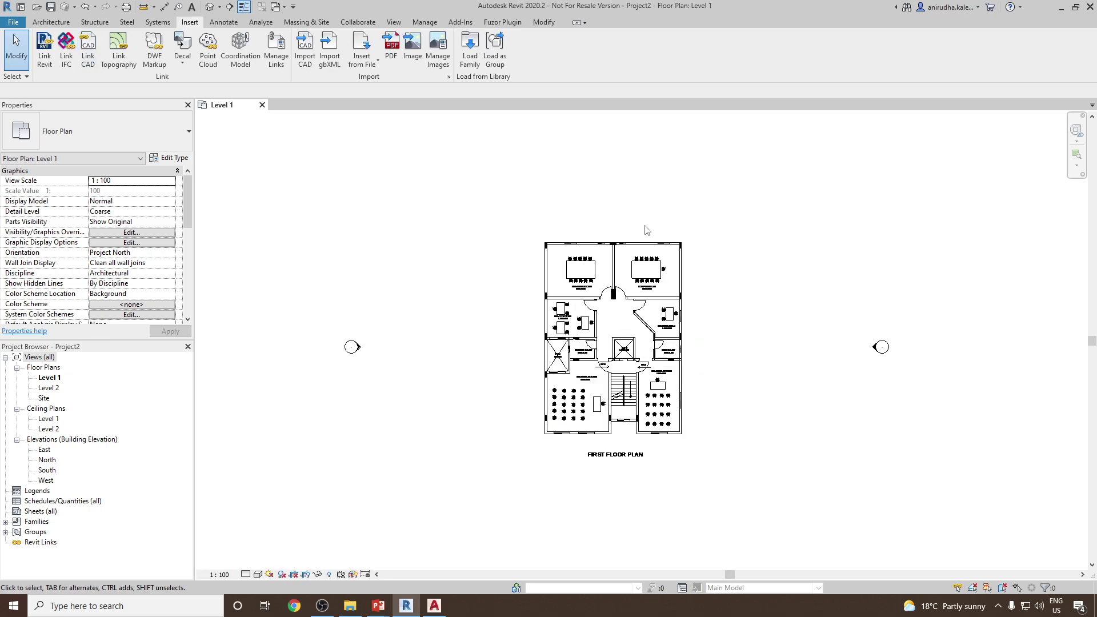
pyautogui.scroll(-2, 614, 335)
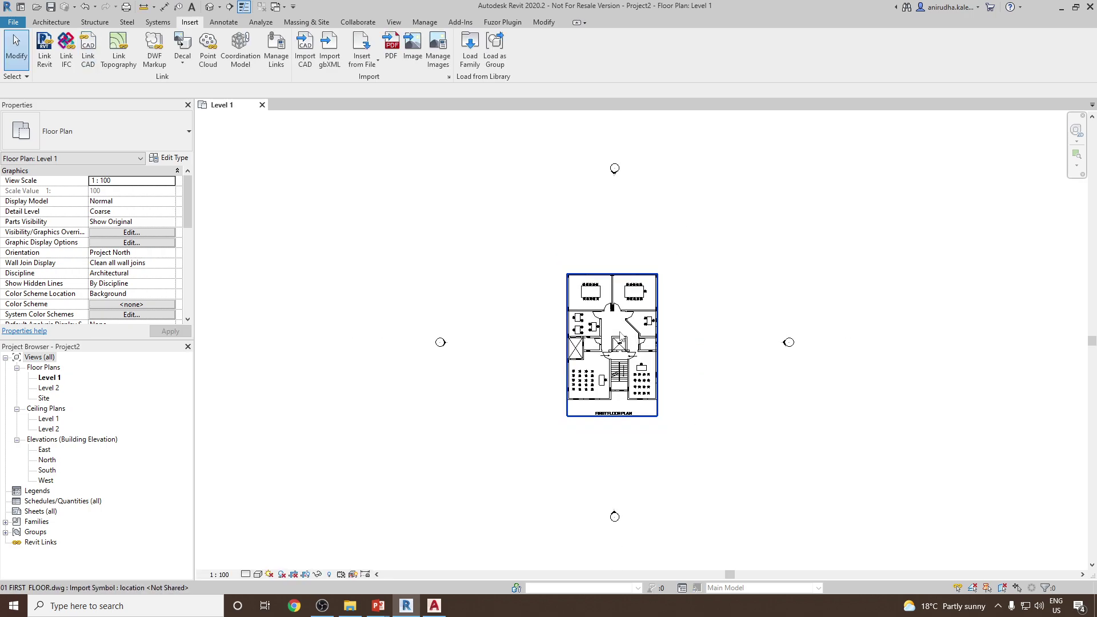
pyautogui.scroll(2, 619, 332)
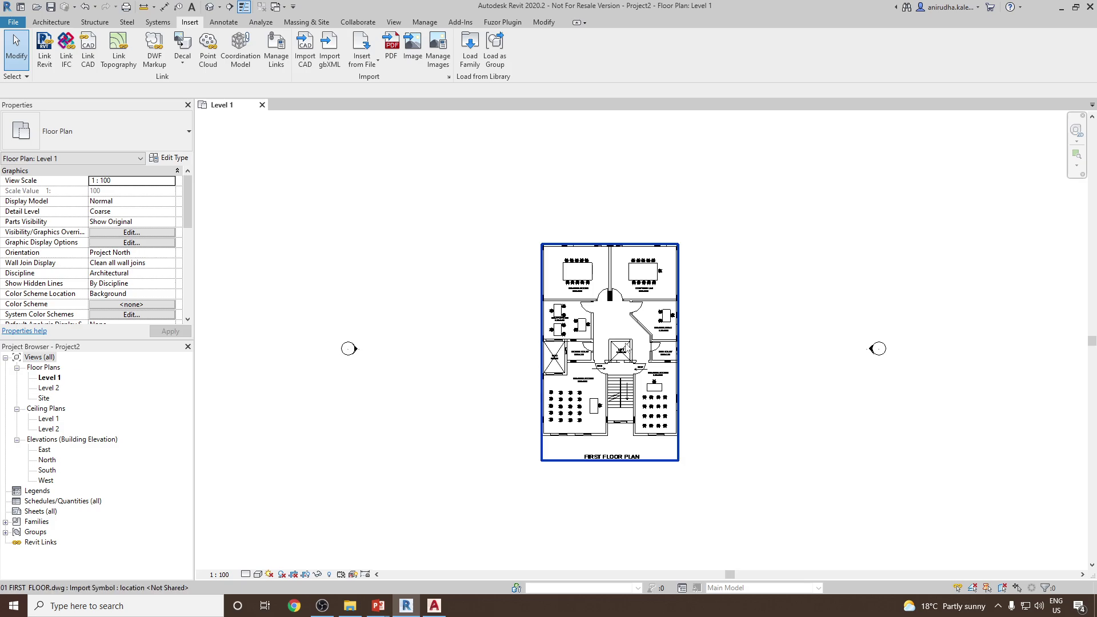
pyautogui.scroll(-2, 704, 334)
pyautogui.scroll(2, 706, 335)
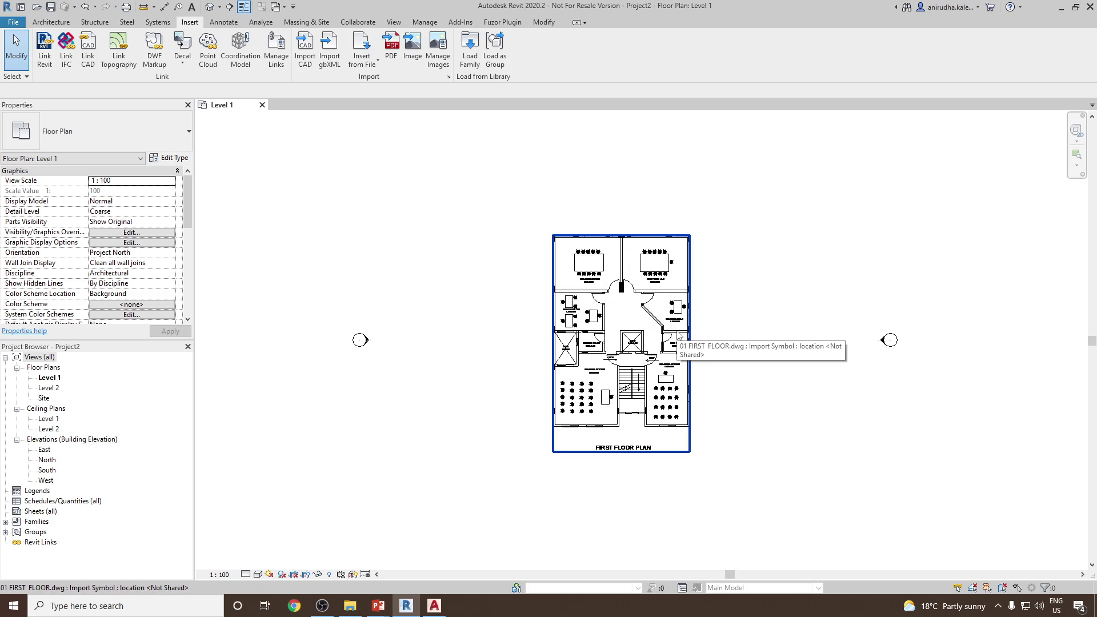
pyautogui.click(678, 336)
pyautogui.press('Delete')
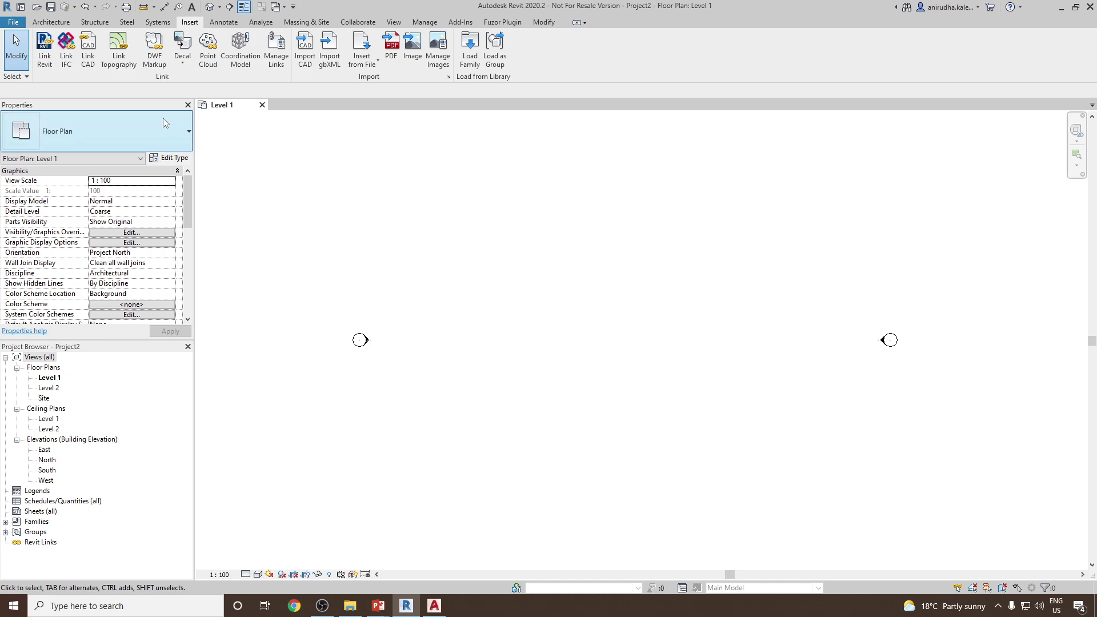
# Step: Link 01 FIRST FLOOR.dwg again with Manual - Center positioning
pyautogui.click(88, 51)
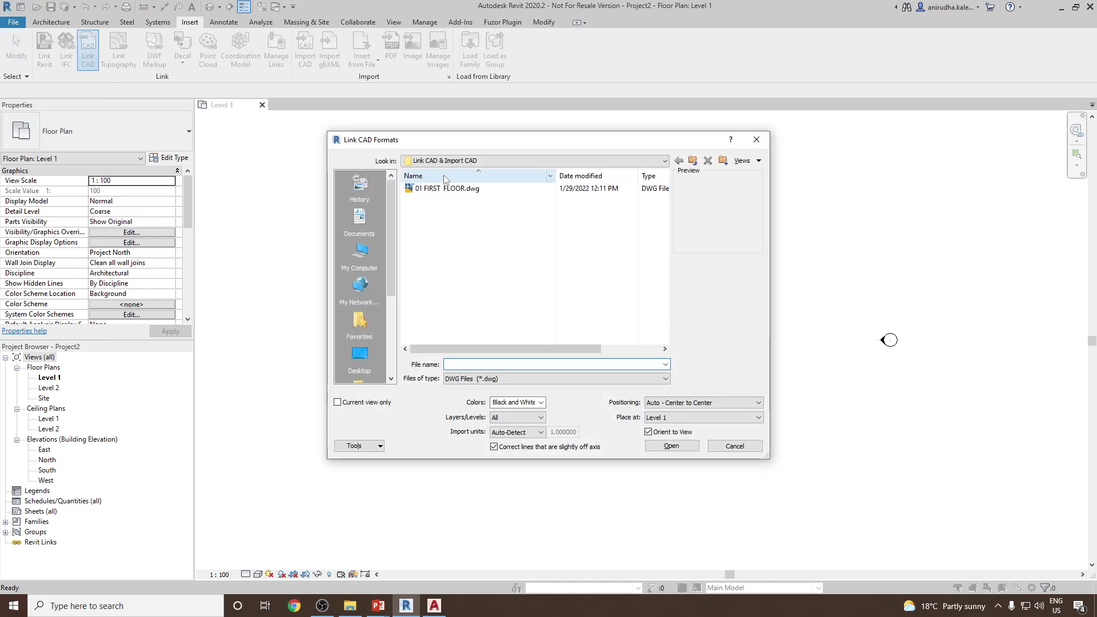
pyautogui.click(499, 188)
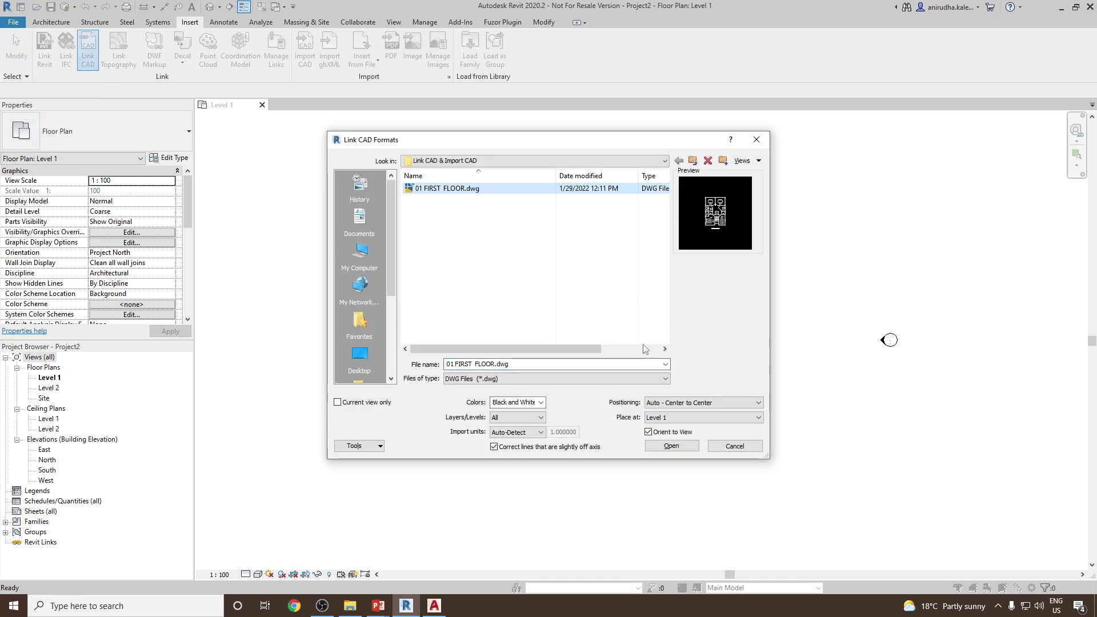
pyautogui.click(655, 402)
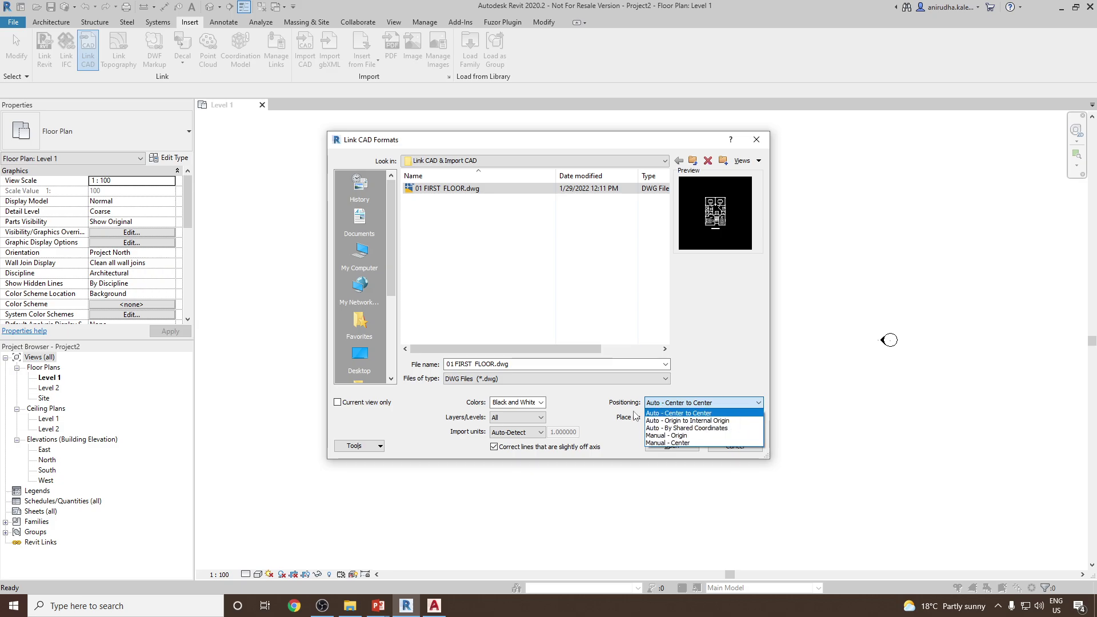
pyautogui.click(667, 444)
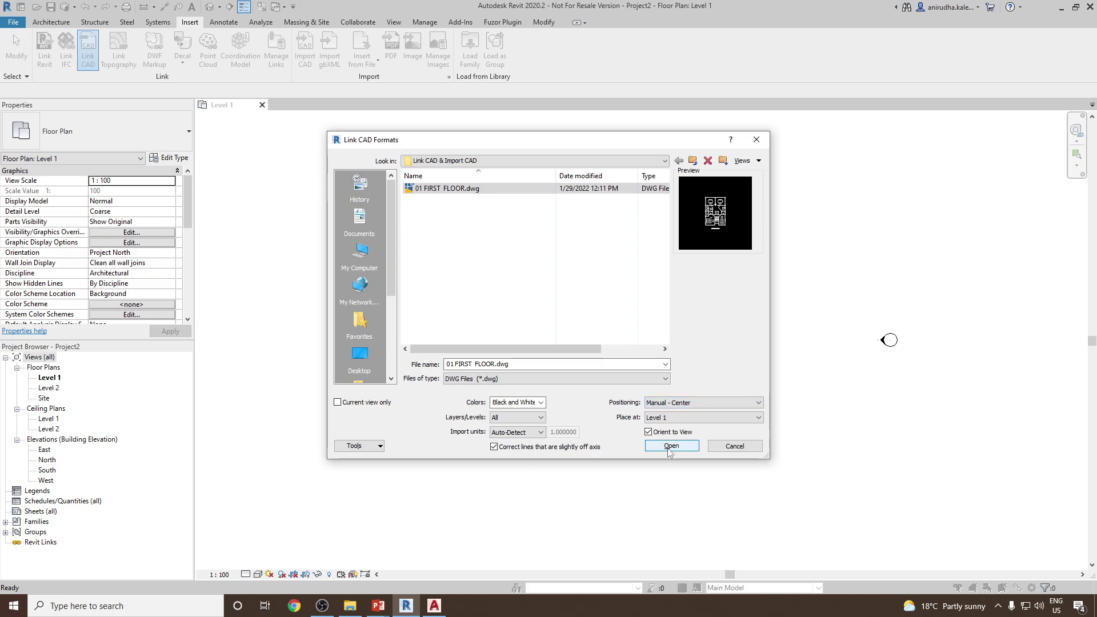
pyautogui.click(669, 447)
pyautogui.scroll(-2, 668, 372)
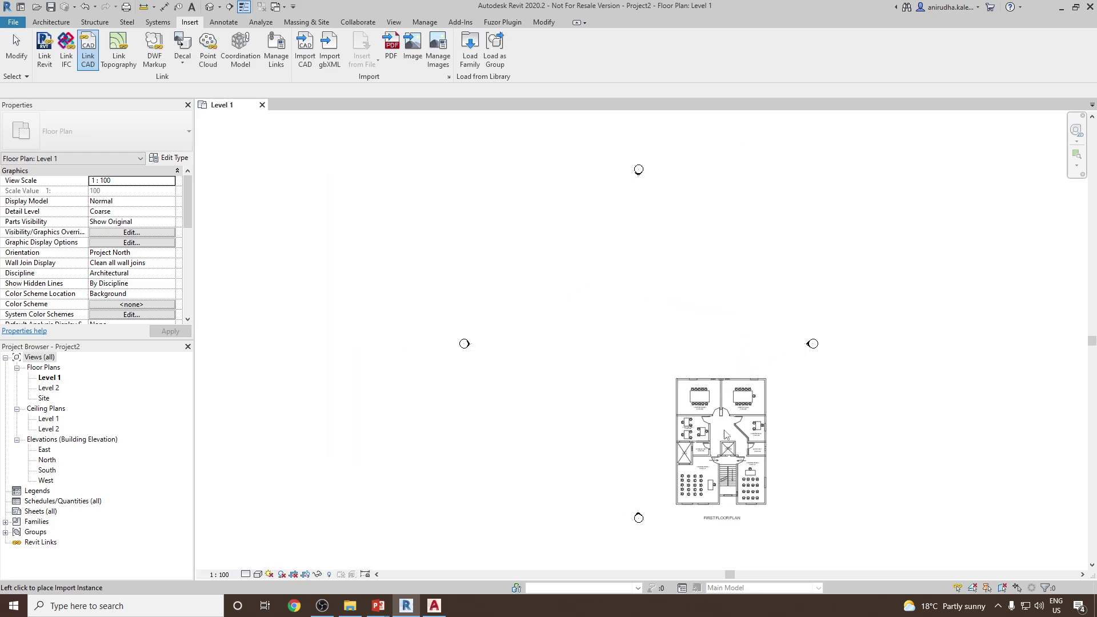
# Step: Place the first-floor drawing near the plan centre, then select it and delete it
pyautogui.scroll(2, 626, 340)
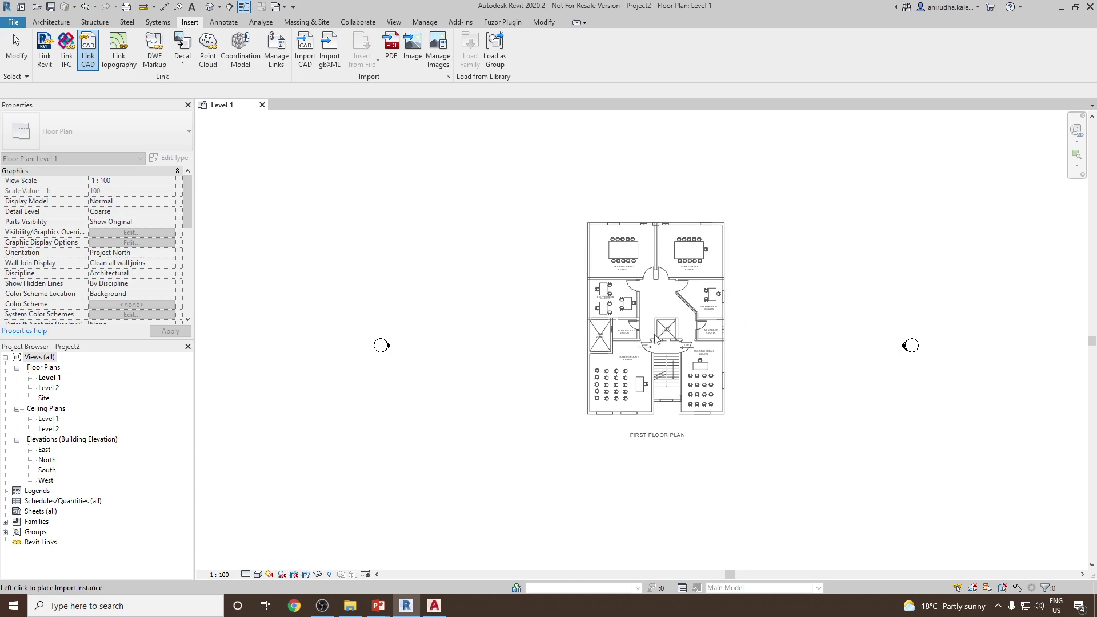
pyautogui.scroll(-2, 632, 352)
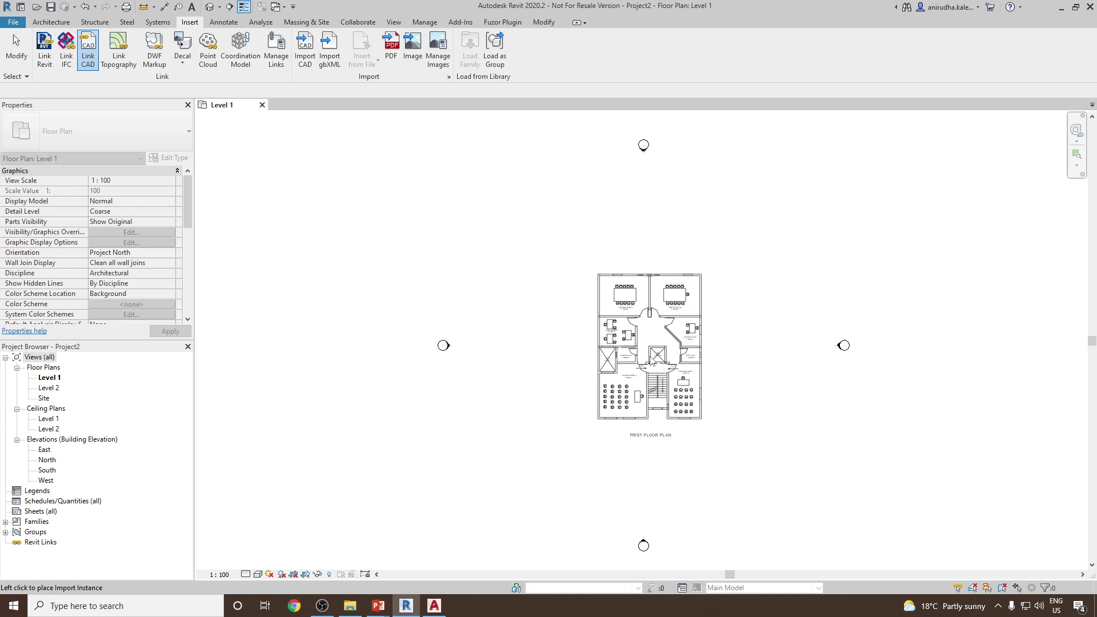
pyautogui.scroll(2, 649, 352)
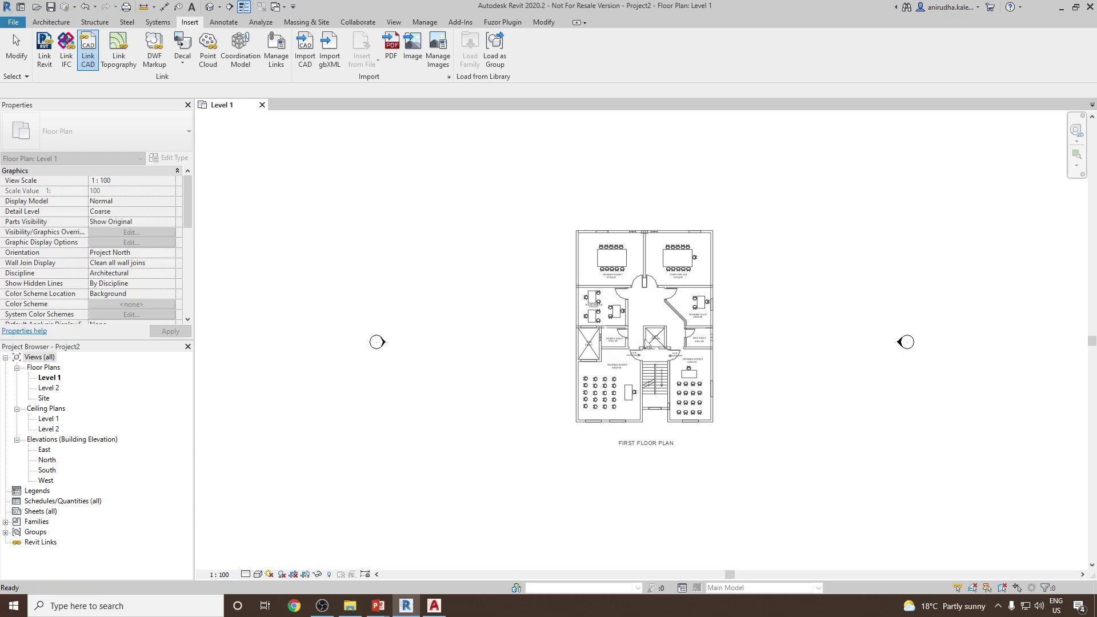
pyautogui.click(645, 345)
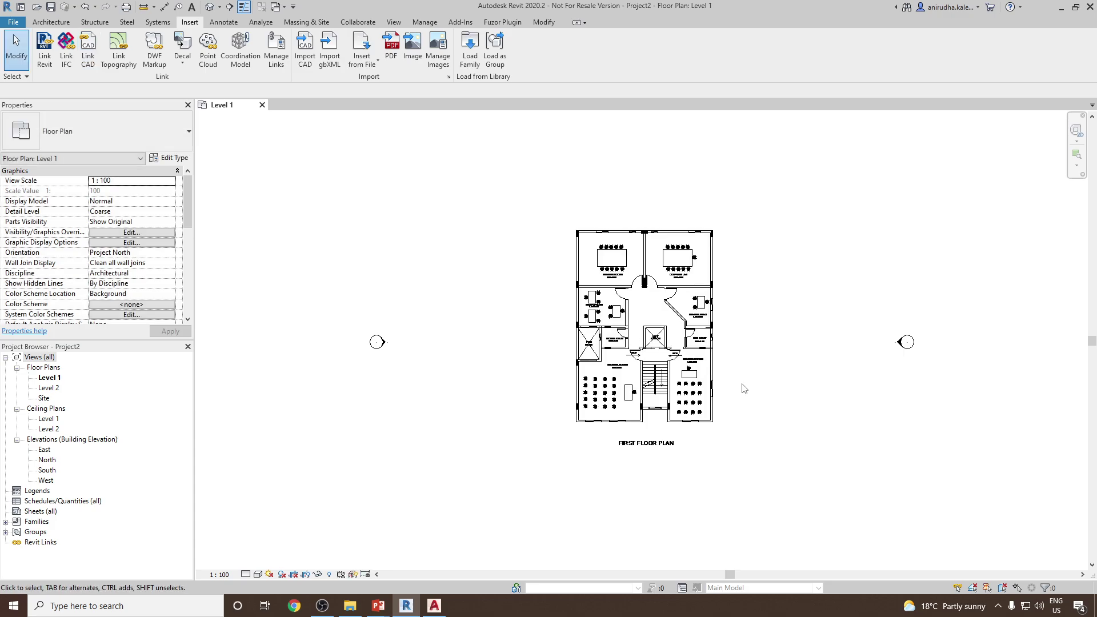
pyautogui.click(713, 389)
pyautogui.press('Delete')
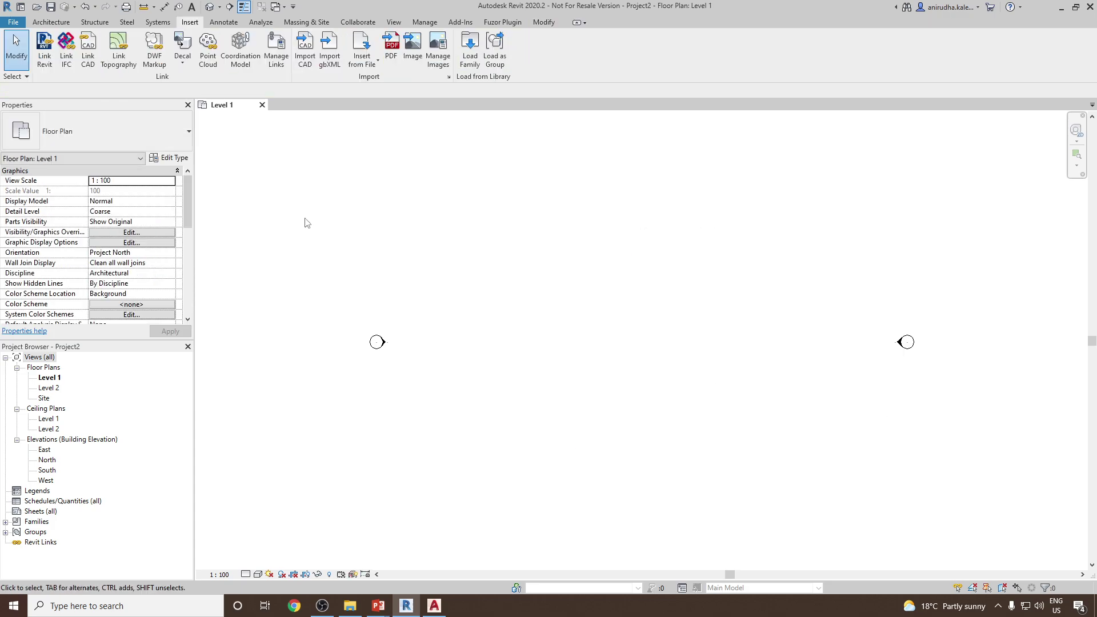
# Step: Link 01 FIRST FLOOR.dwg into Level 1 with Auto - Center to Center positioning
pyautogui.click(88, 49)
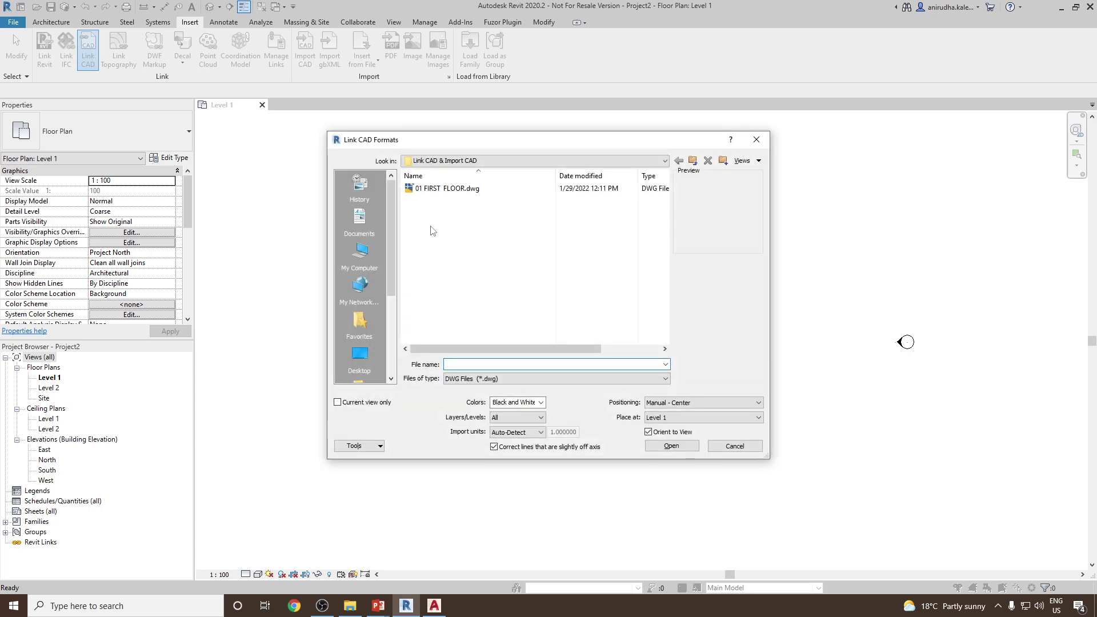
pyautogui.click(417, 190)
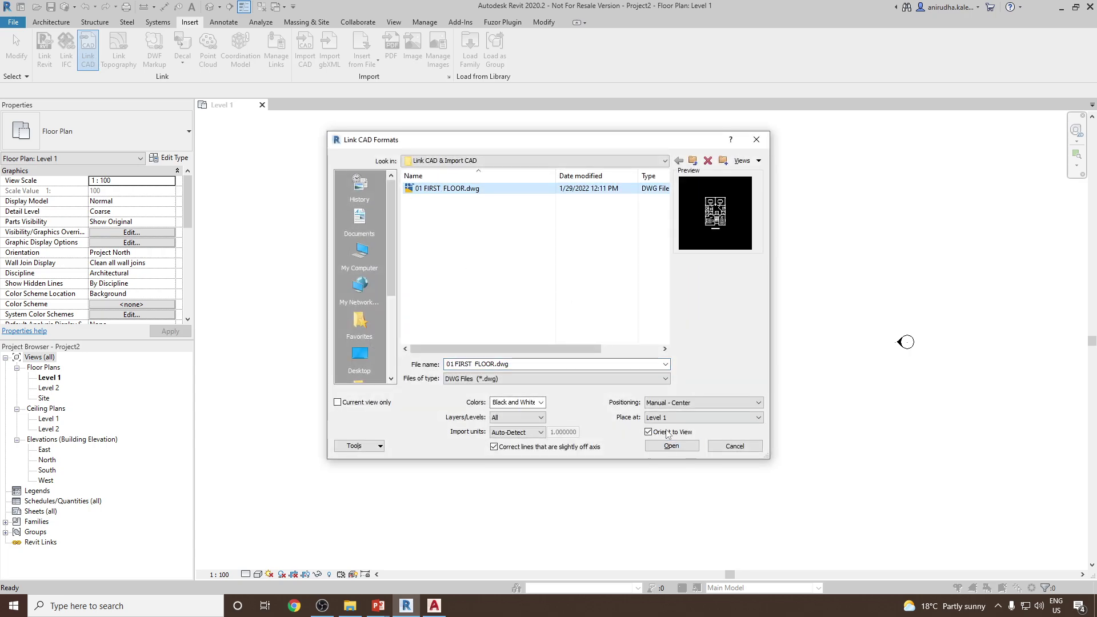
pyautogui.click(663, 403)
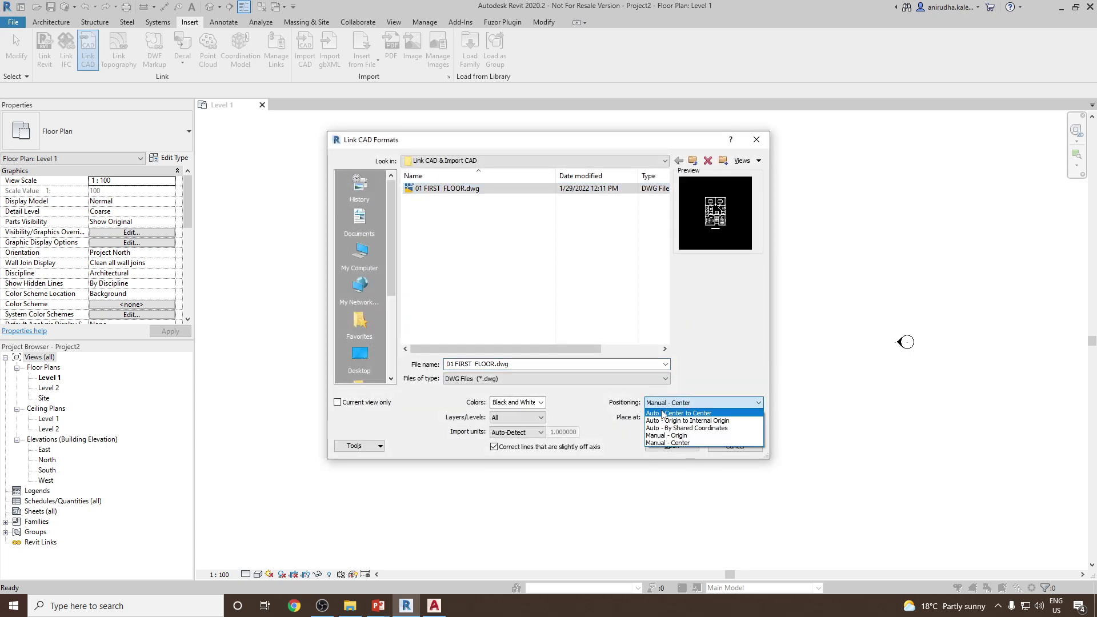
pyautogui.click(663, 413)
pyautogui.click(677, 448)
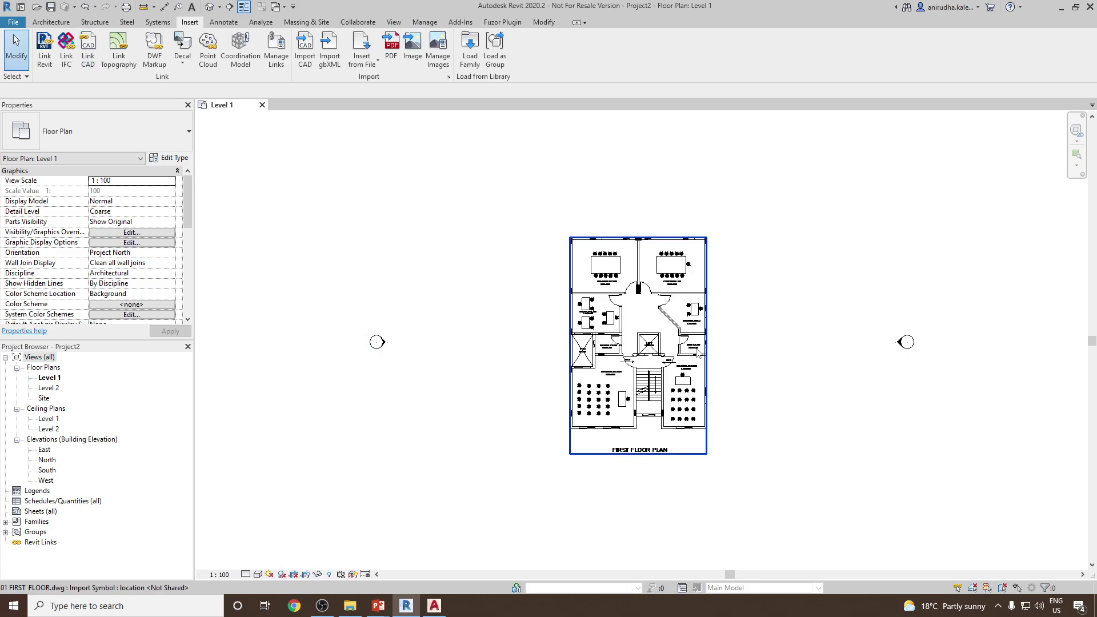
# Step: Drag the linked plan up and right, then undo to restore its original position
pyautogui.click(690, 345)
pyautogui.scroll(3, 658, 361)
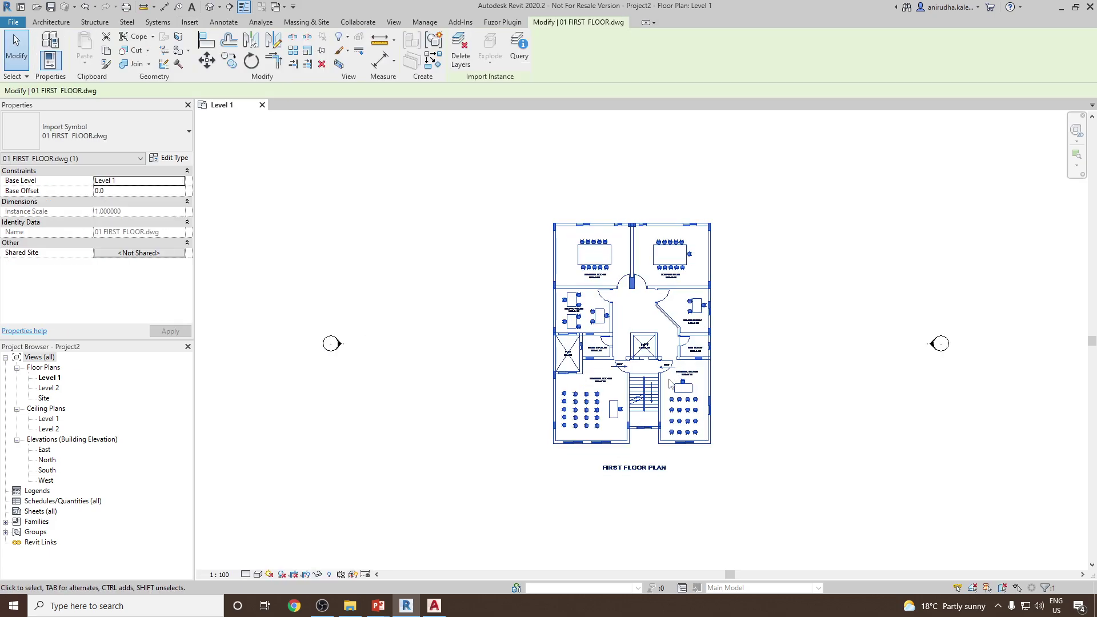
pyautogui.scroll(-2, 652, 291)
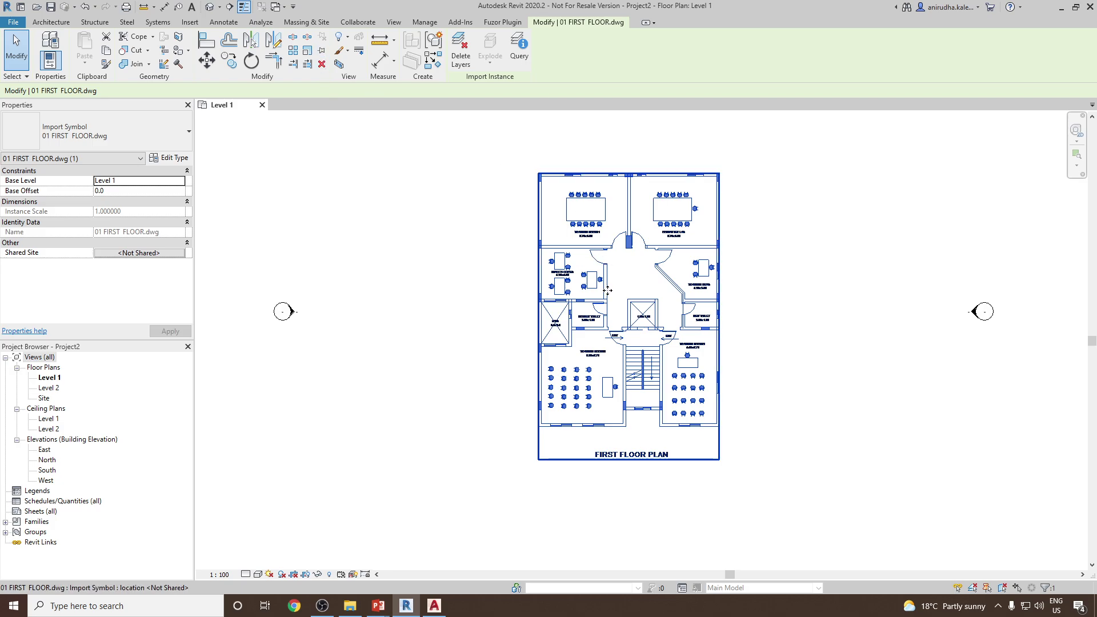
pyautogui.scroll(-2, 640, 325)
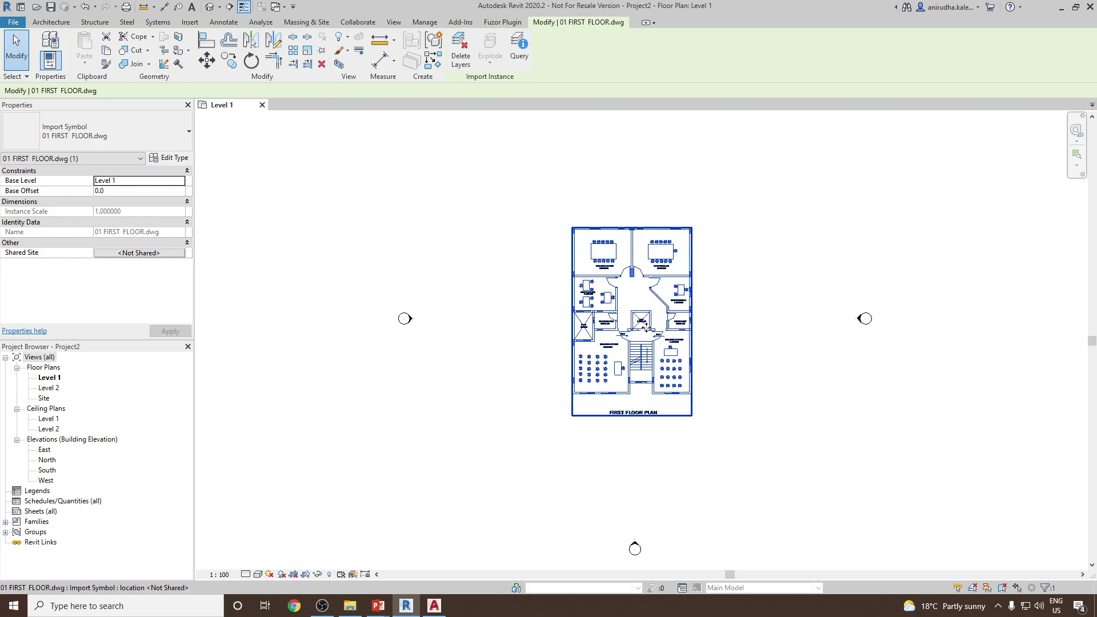
pyautogui.moveTo(649, 321); pyautogui.dragTo(726, 292)
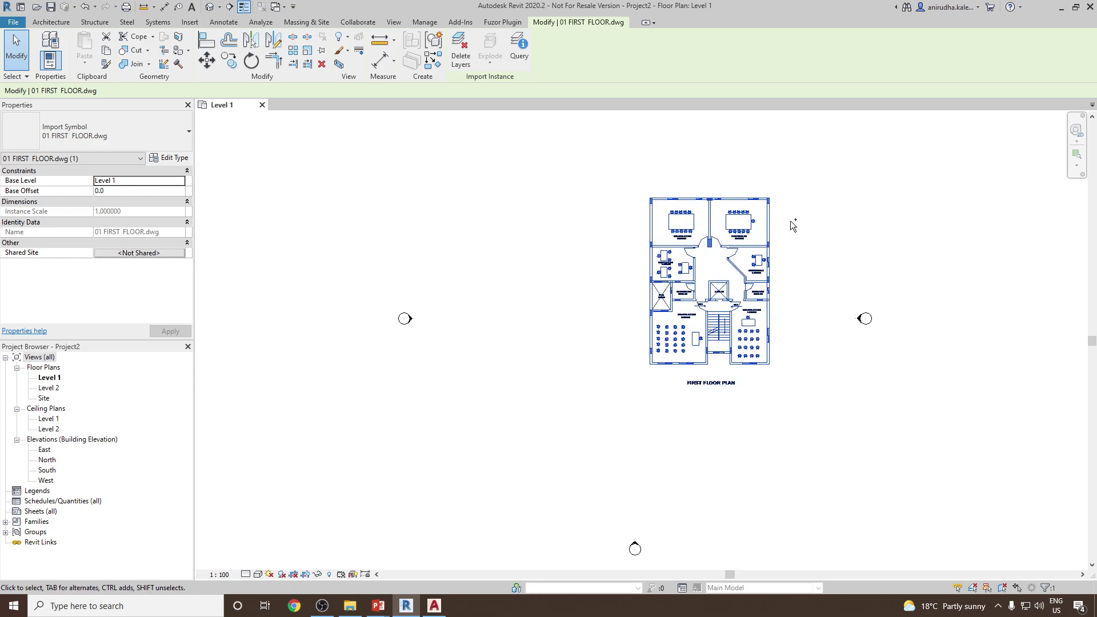
pyautogui.hotkey('ctrl', 'z')
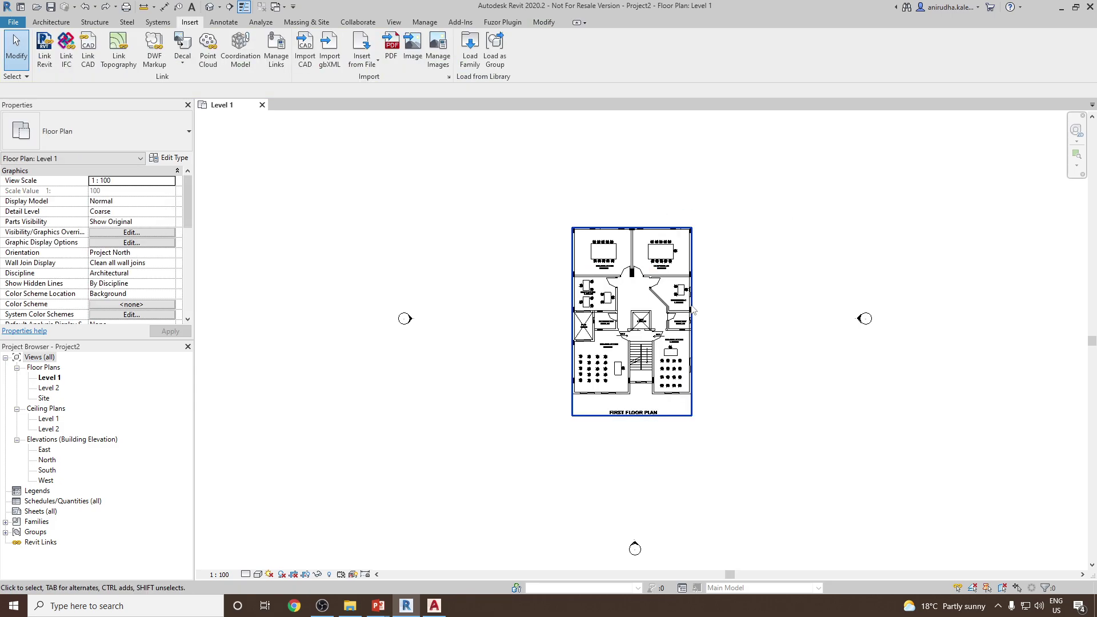
pyautogui.scroll(2, 692, 310)
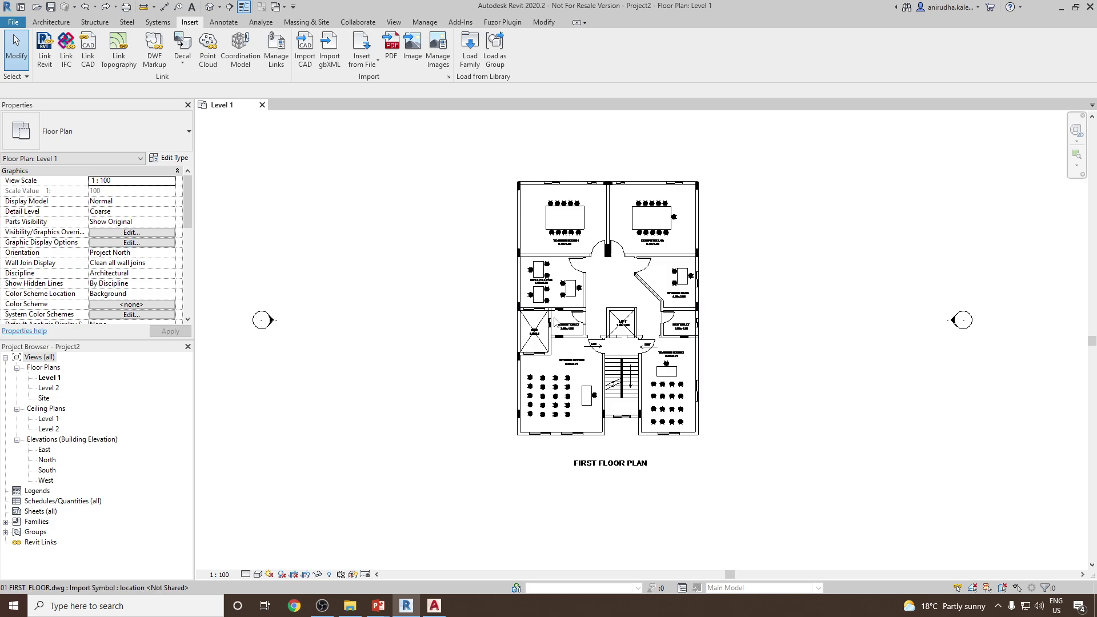
# Step: Pin the linked FIRST FLOOR plan and confirm a drag no longer moves it
pyautogui.click(634, 323)
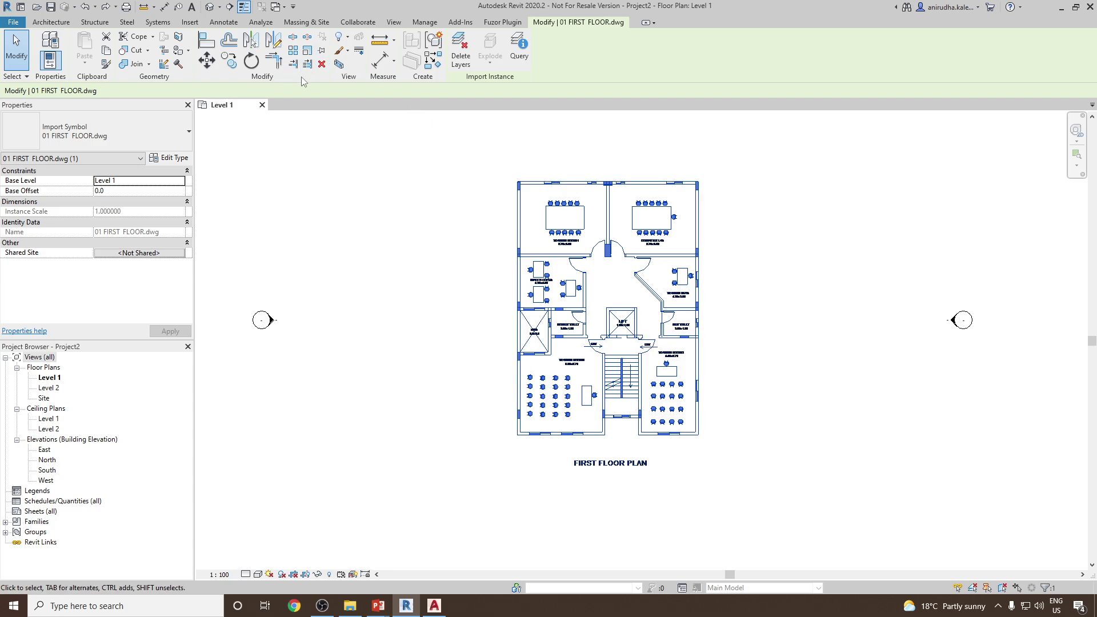
pyautogui.click(321, 51)
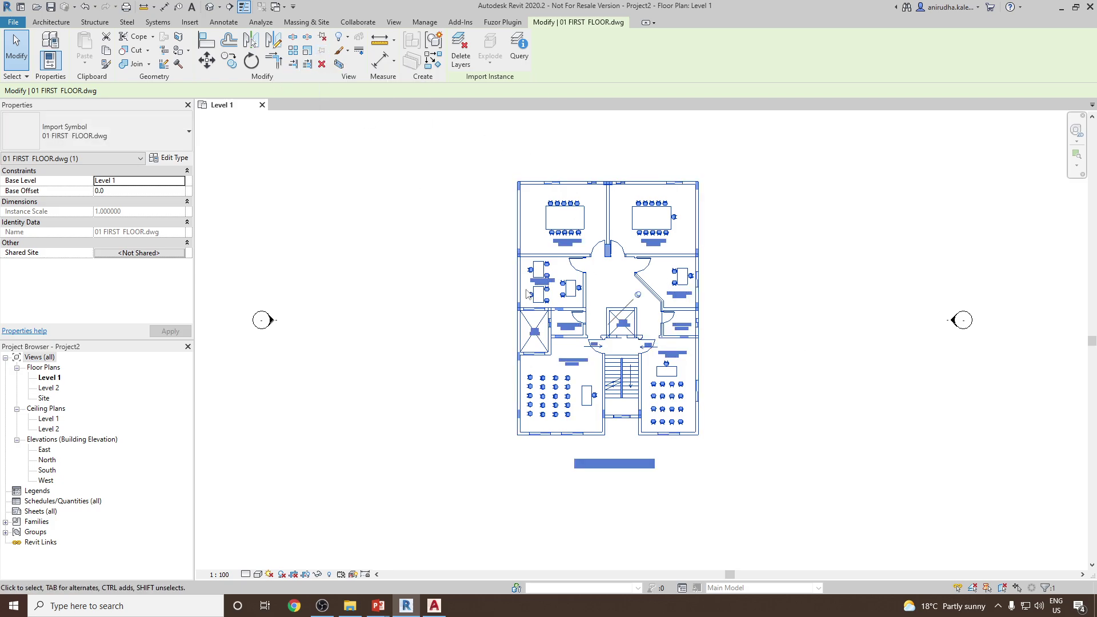
pyautogui.moveTo(606, 319); pyautogui.dragTo(863, 351)
pyautogui.click(862, 350)
pyautogui.scroll(-2, 862, 351)
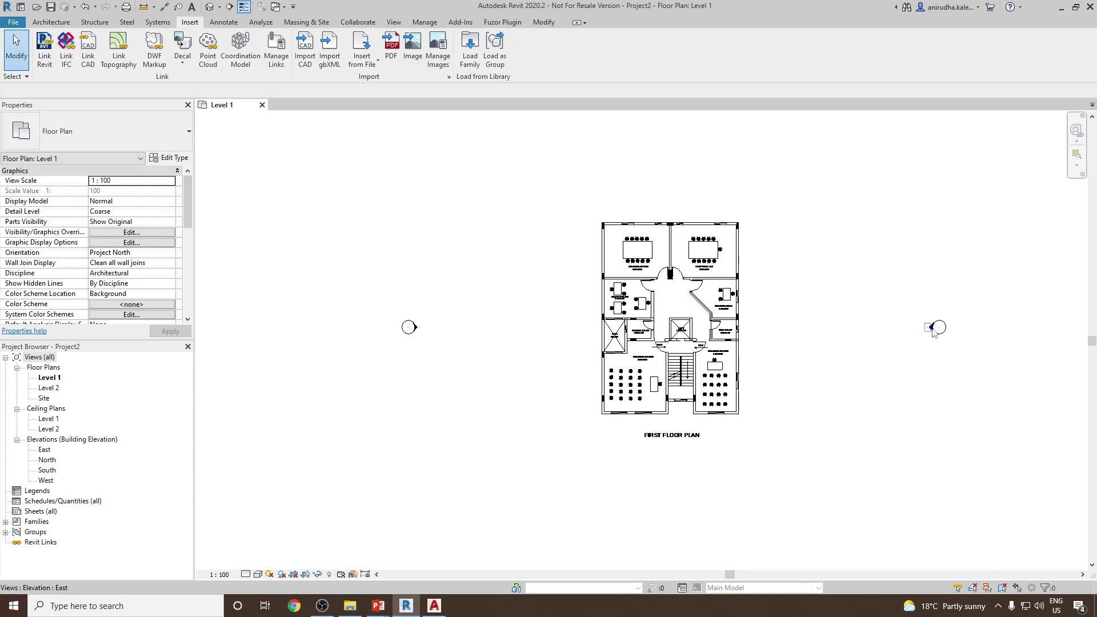
# Step: Turn off the Elevations annotation category in the Level 1 Visibility/Graphic Overrides (VV)
pyautogui.press('v')
pyautogui.press('v')
pyautogui.click(421, 151)
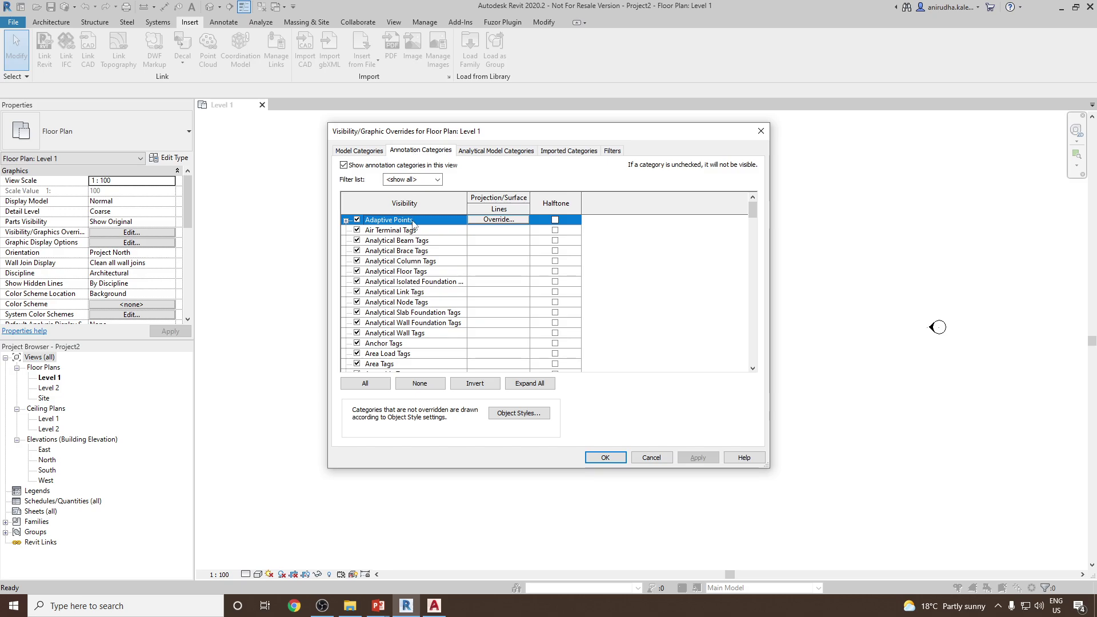
pyautogui.click(407, 240)
pyautogui.press('e')
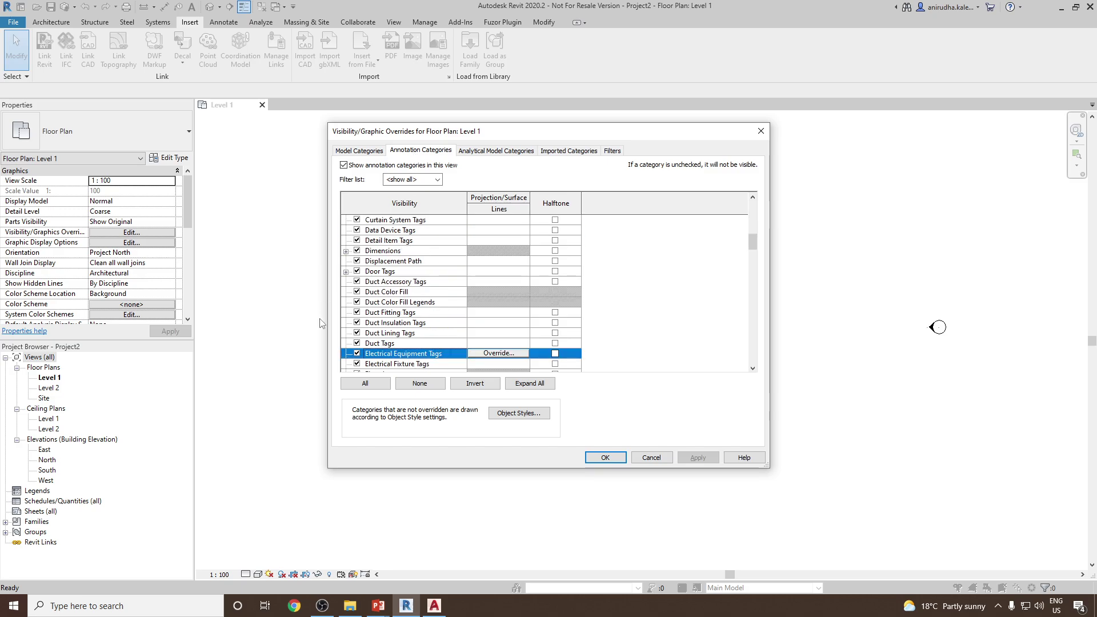
pyautogui.scroll(-1, 361, 356)
pyautogui.click(357, 342)
pyautogui.click(617, 460)
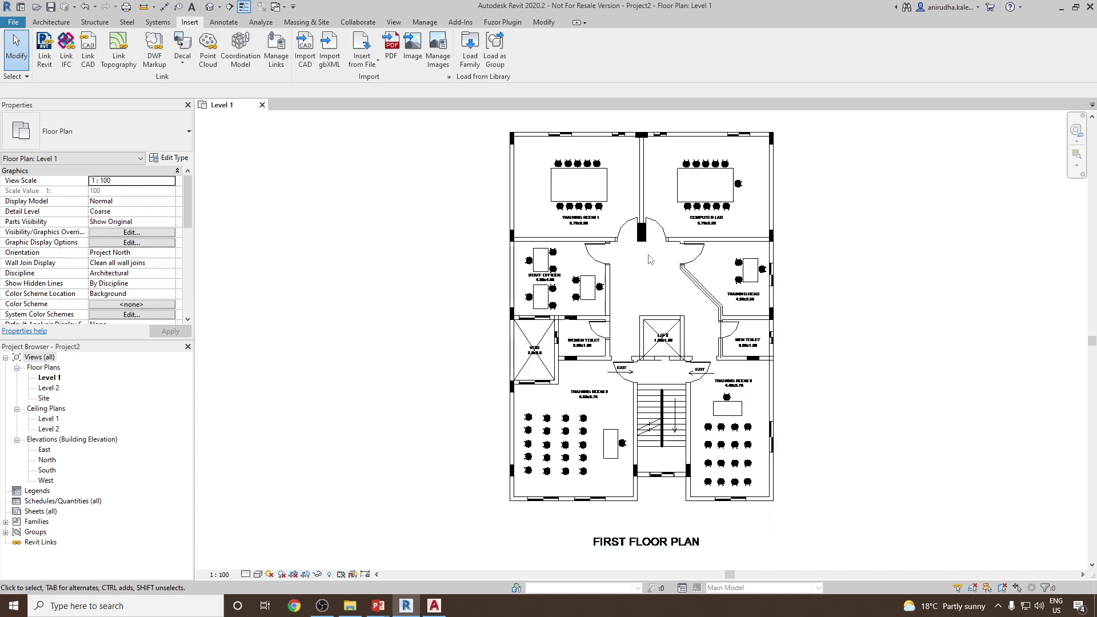
# Step: Save the project as a new project named Link CAD and close the Level 1 view
pyautogui.click(16, 23)
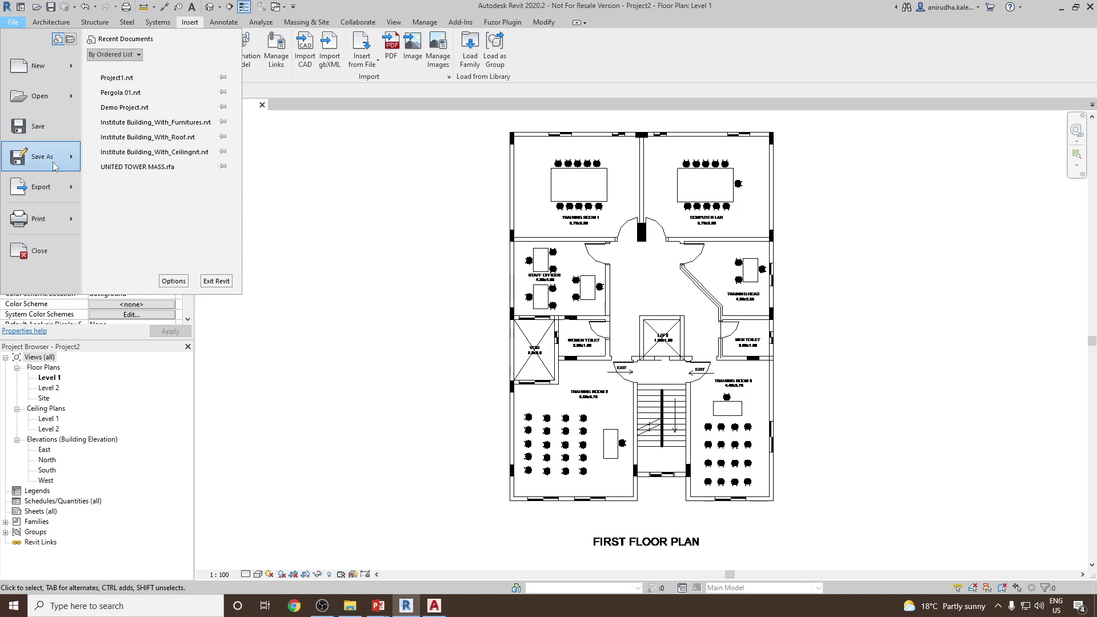
pyautogui.moveTo(55, 166)
pyautogui.click(156, 128)
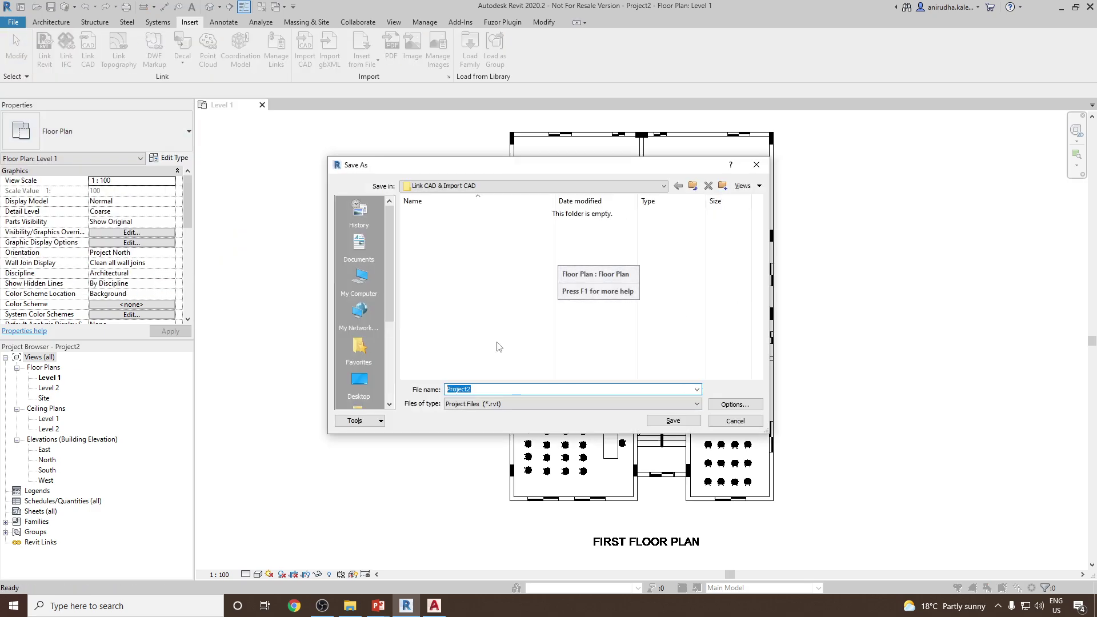
pyautogui.write('lIN')
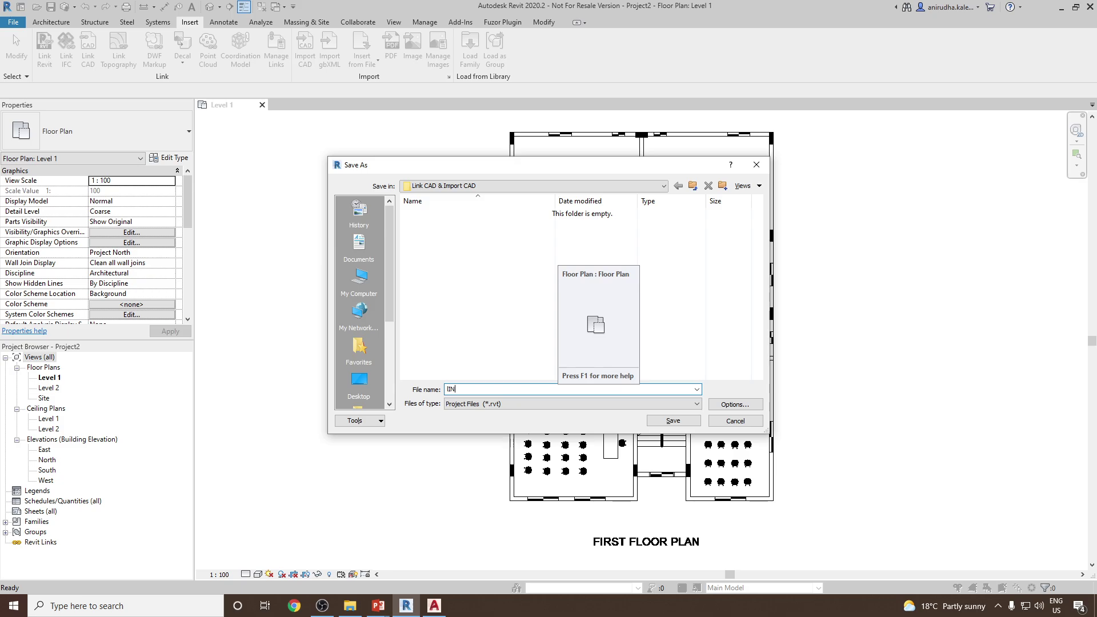
pyautogui.write('K ink CAD')
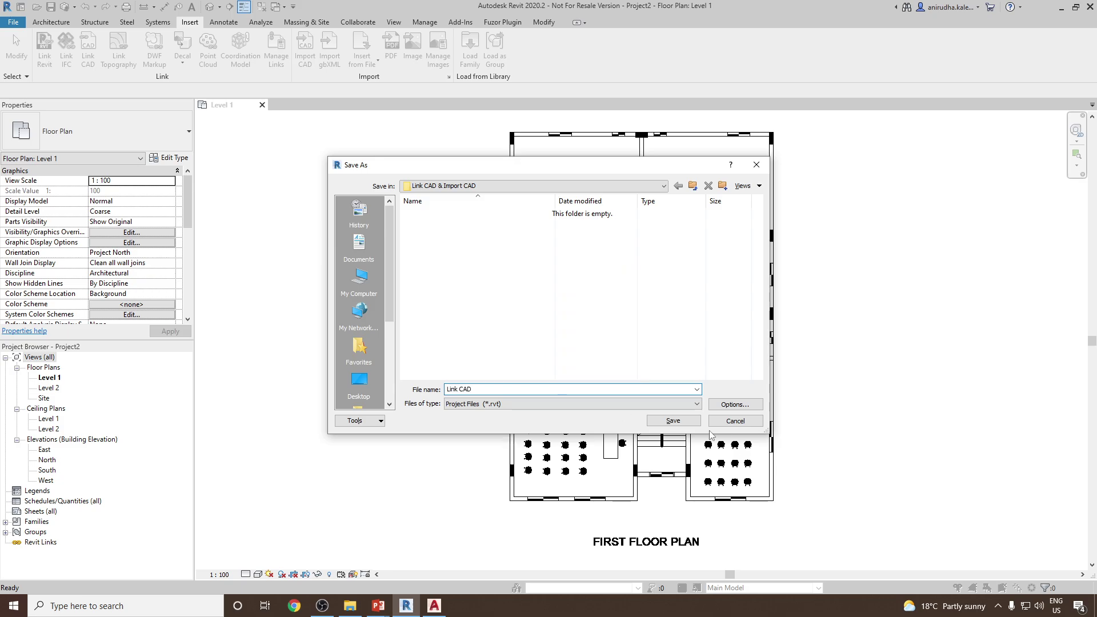
pyautogui.click(685, 421)
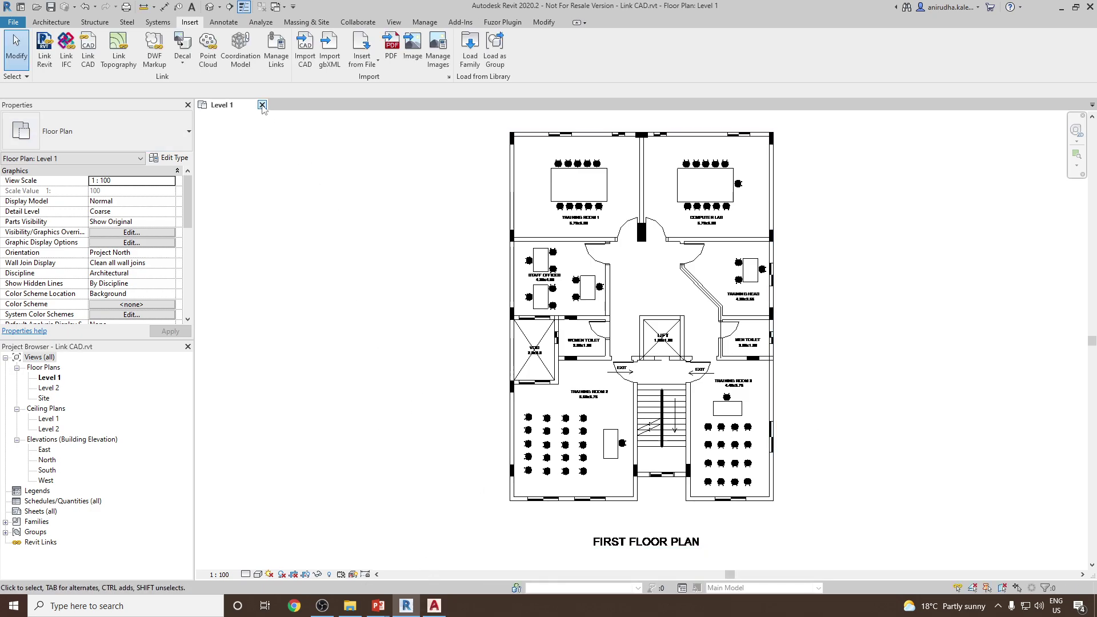
pyautogui.click(262, 104)
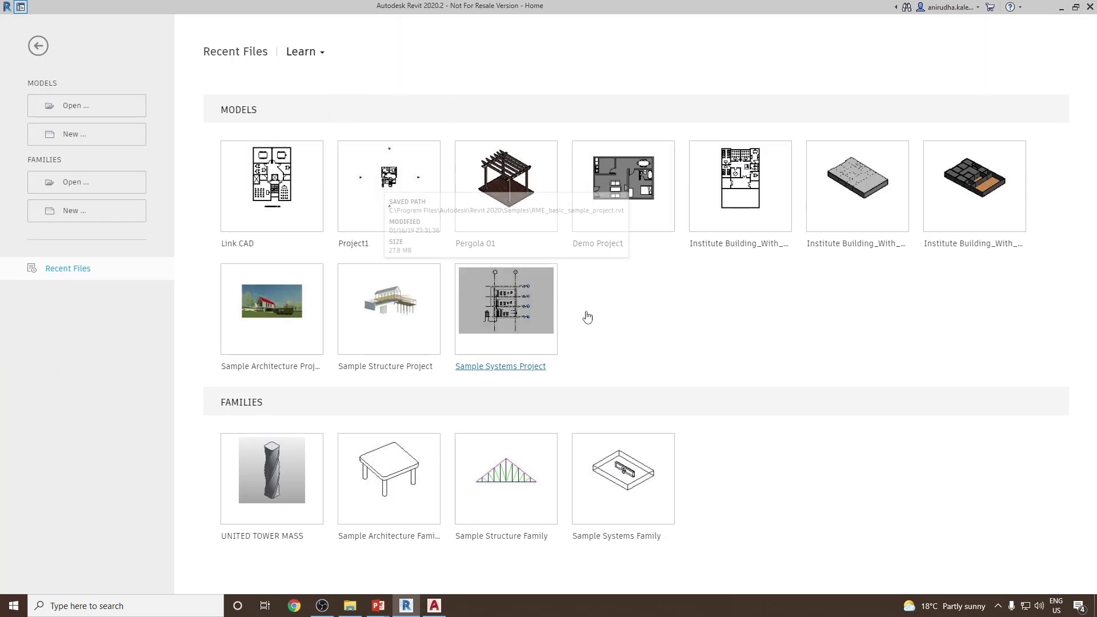
# Step: Reopen 01 FIRST FLOOR in AutoCAD and start a rectangle at the staff offices wall
pyautogui.click(436, 607)
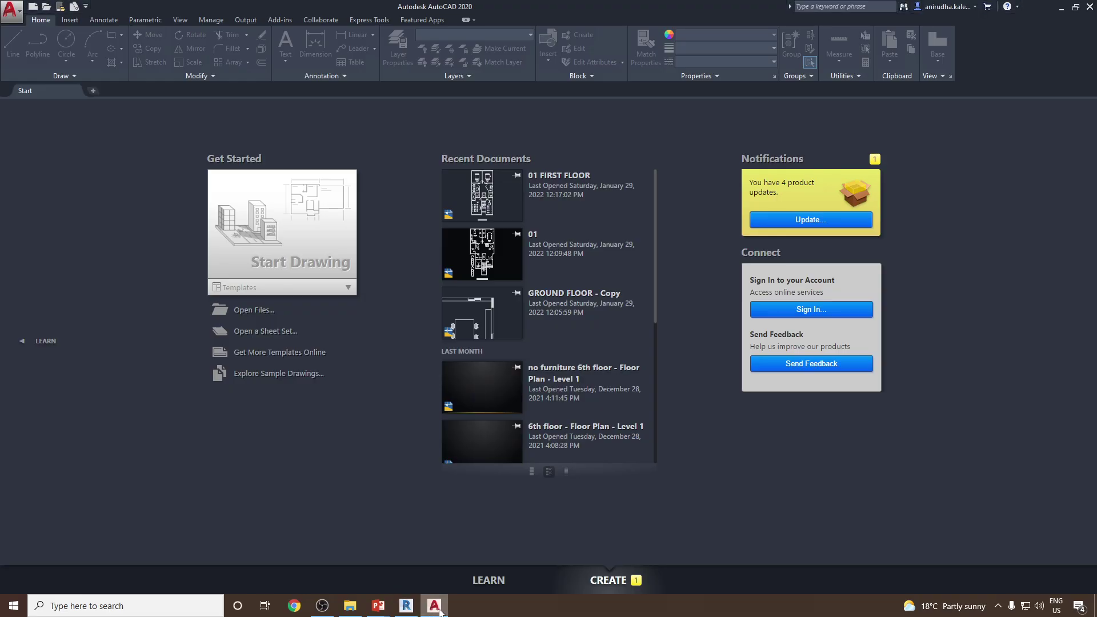
pyautogui.click(501, 196)
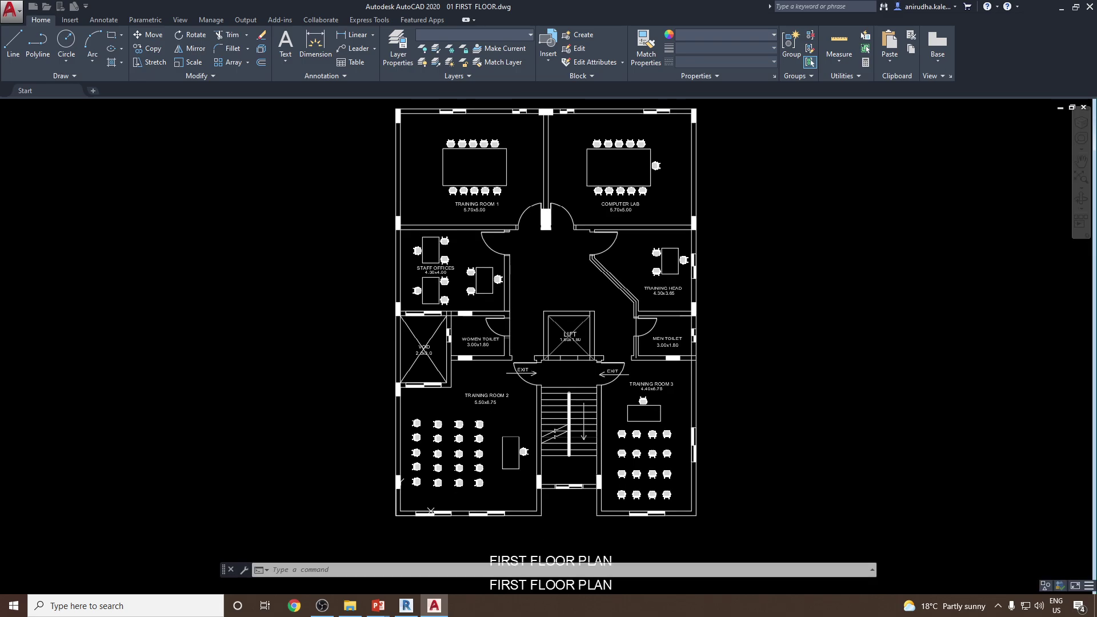
pyautogui.scroll(4, 595, 252)
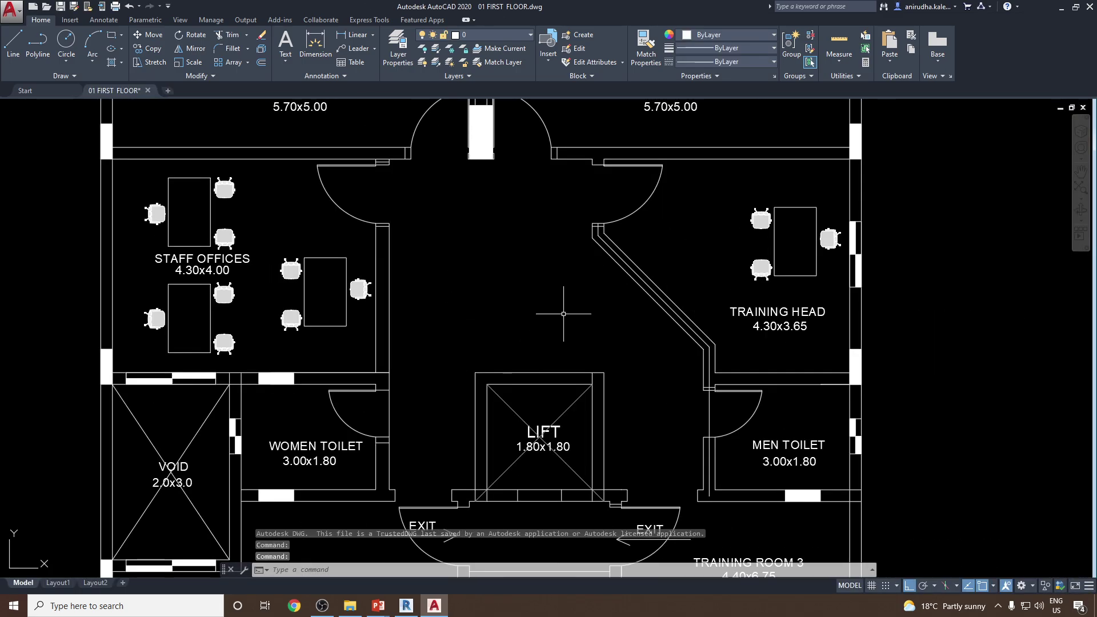
pyautogui.click(112, 35)
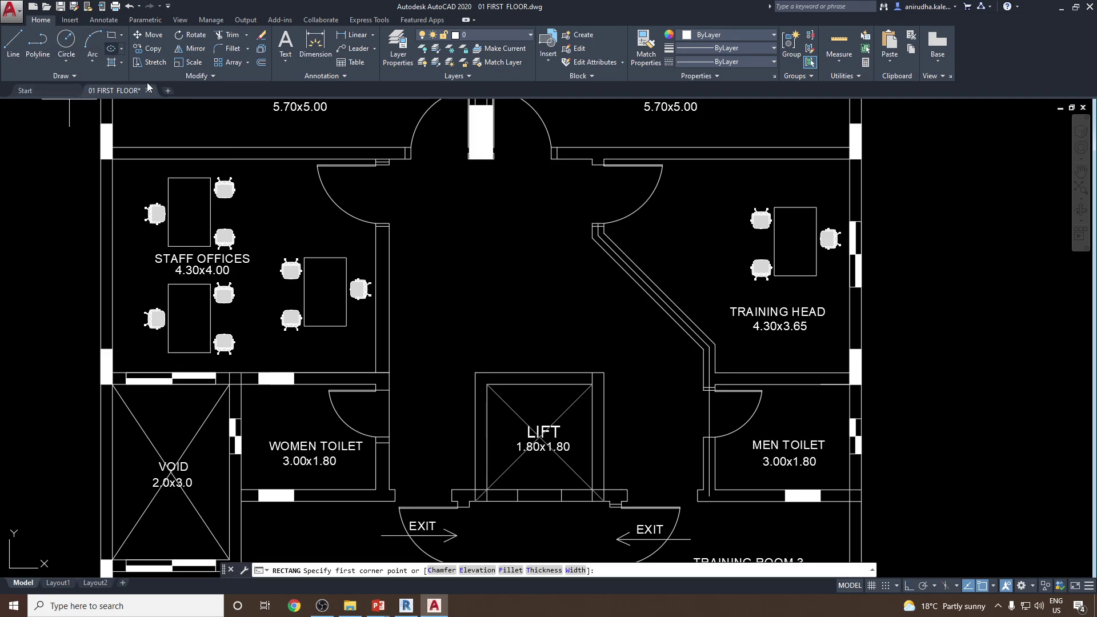
pyautogui.click(389, 269)
# Step: Finish the horizontal corridor partition and draw a second, vertical rectangle toward the lift
pyautogui.click(541, 283)
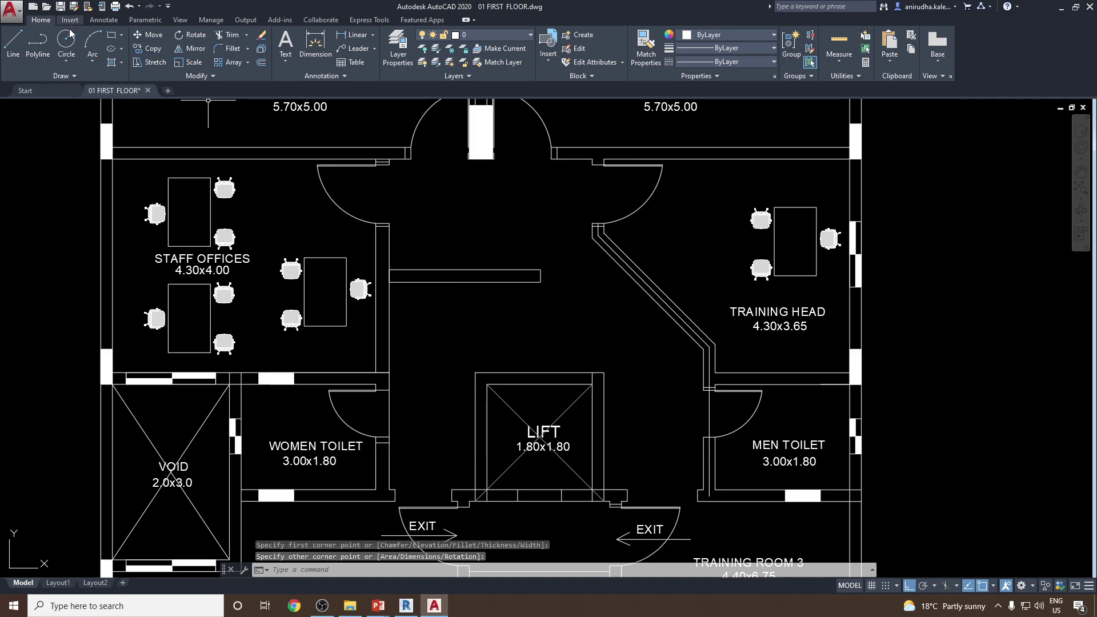
pyautogui.click(112, 35)
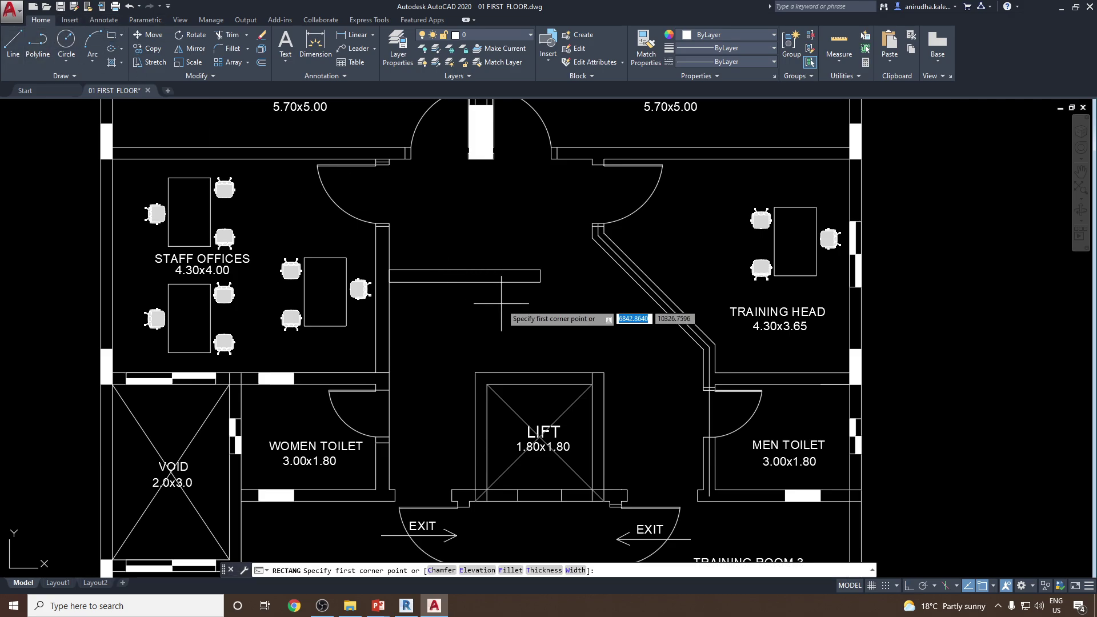
pyautogui.click(540, 282)
pyautogui.click(527, 348)
pyautogui.click(594, 350)
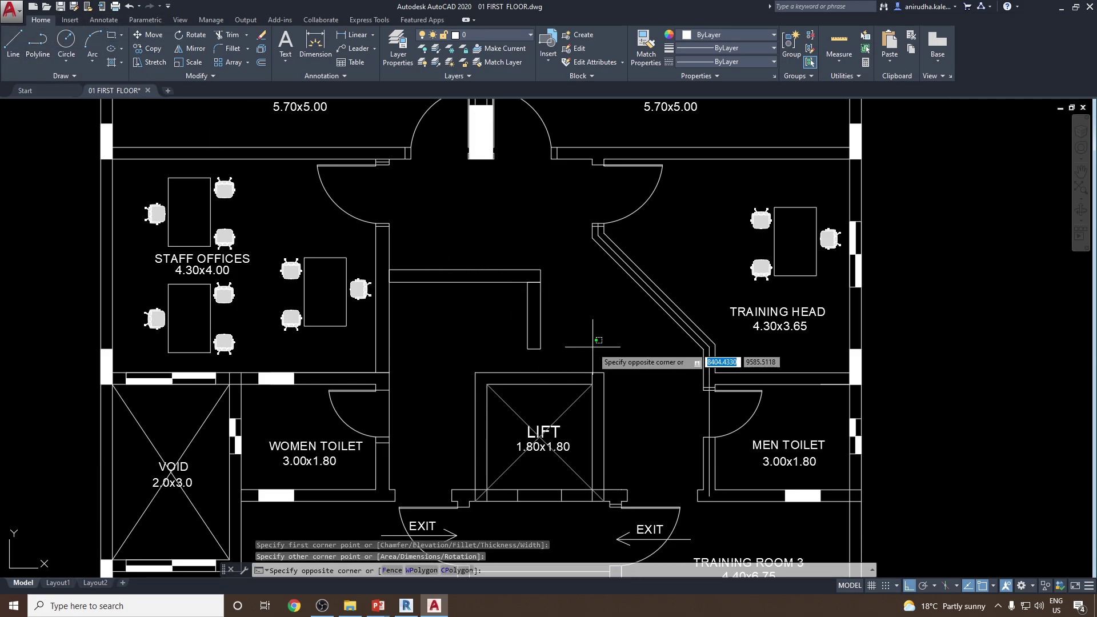
pyautogui.click(573, 378)
# Step: Clear the accidental lift-line selection, then save and close 01 FIRST FLOOR.dwg
pyautogui.scroll(3, 597, 318)
pyautogui.scroll(-1, 624, 323)
pyautogui.press('Escape')
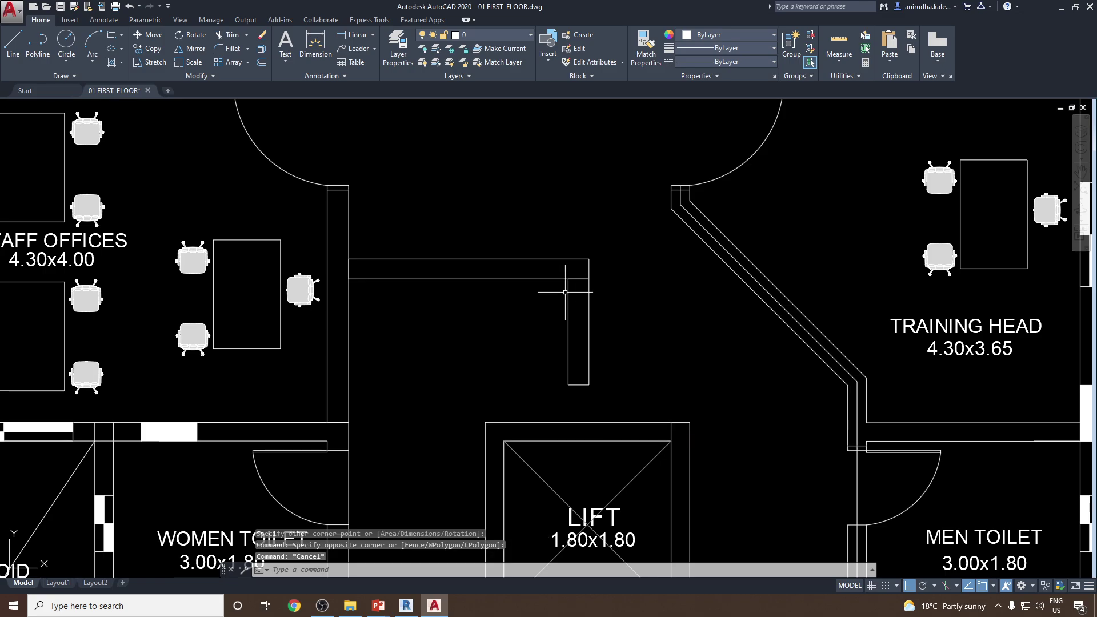
pyautogui.scroll(-4, 561, 282)
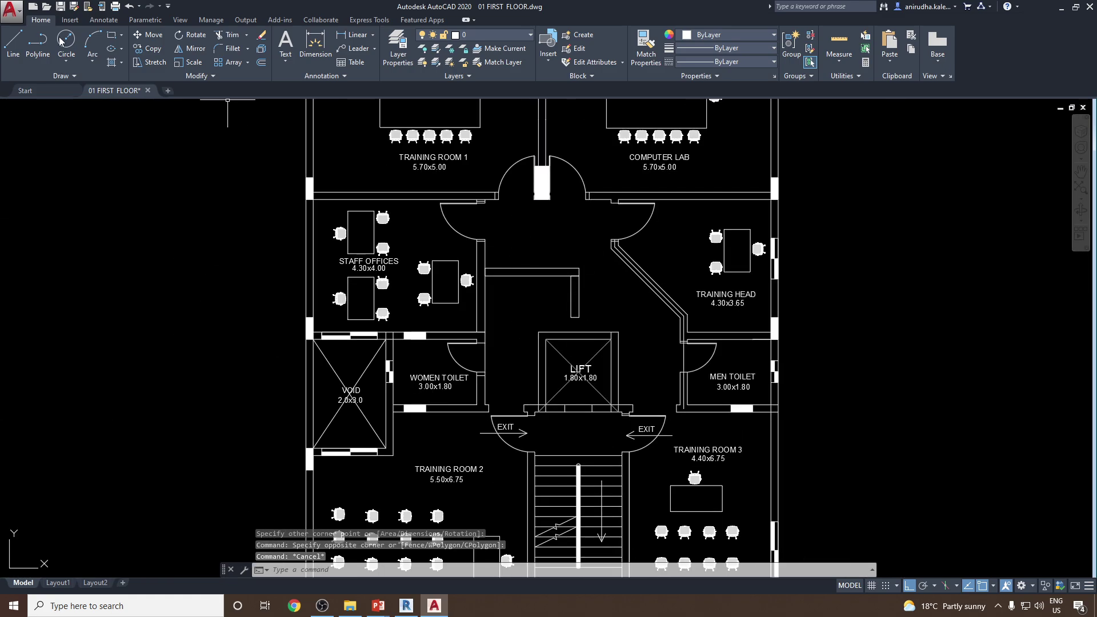
pyautogui.click(60, 6)
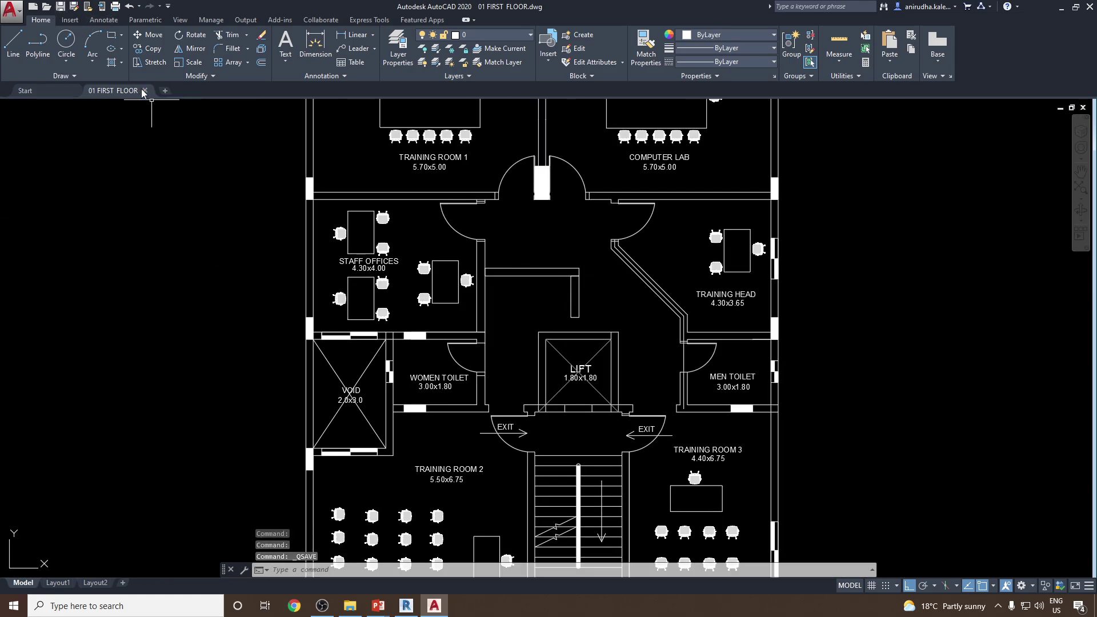
pyautogui.click(144, 91)
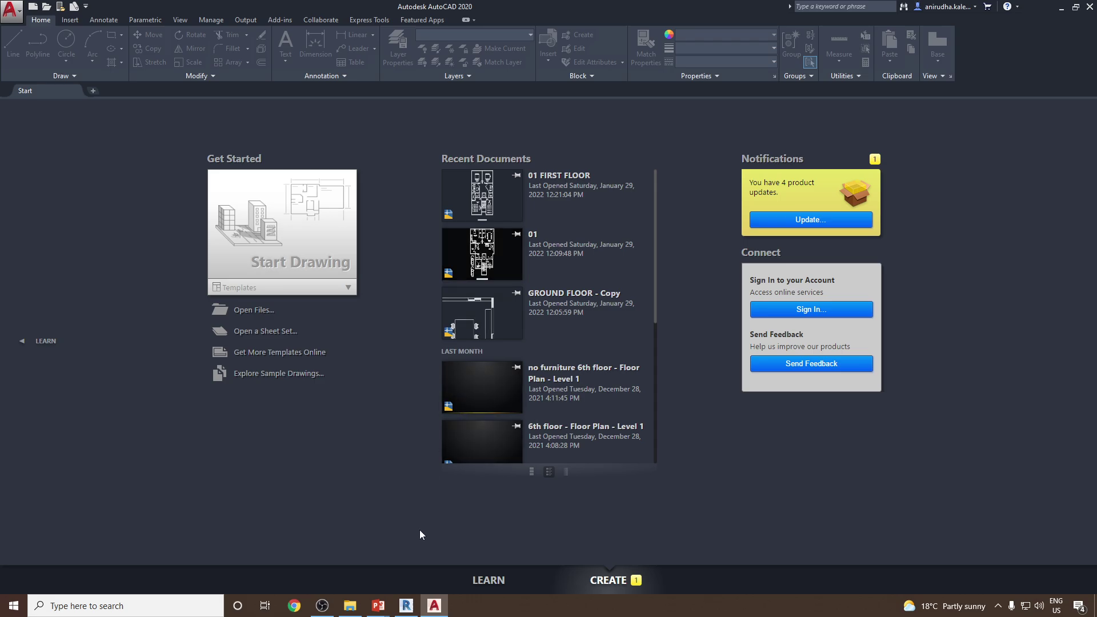
# Step: Reopen Link CAD to review the Level 1 plan, then reopen 01 FIRST FLOOR in AutoCAD
pyautogui.click(406, 606)
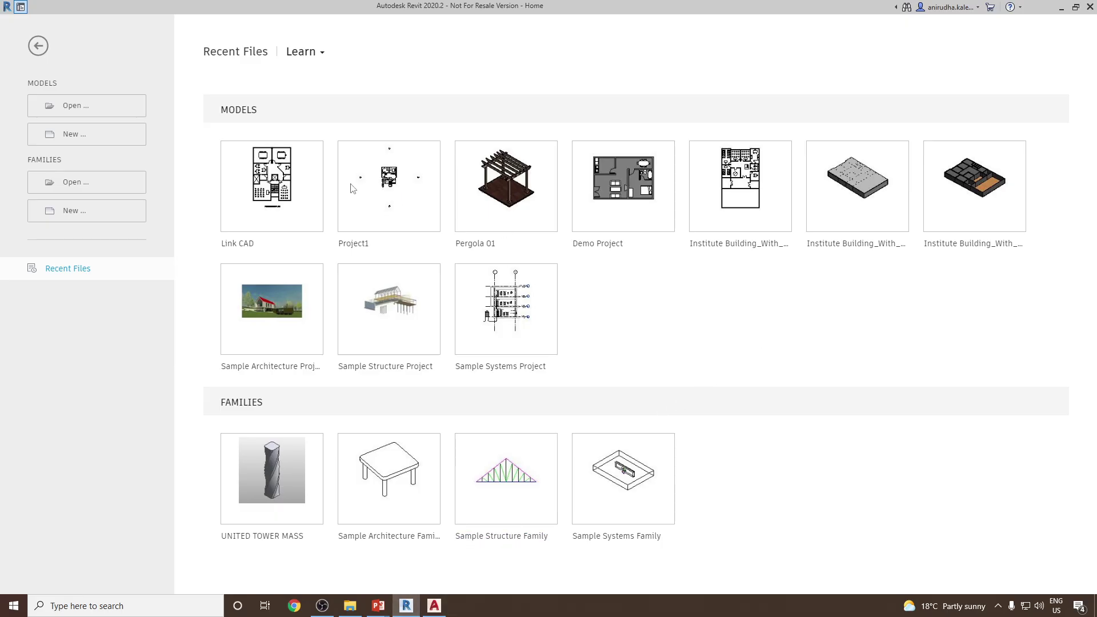
pyautogui.click(263, 232)
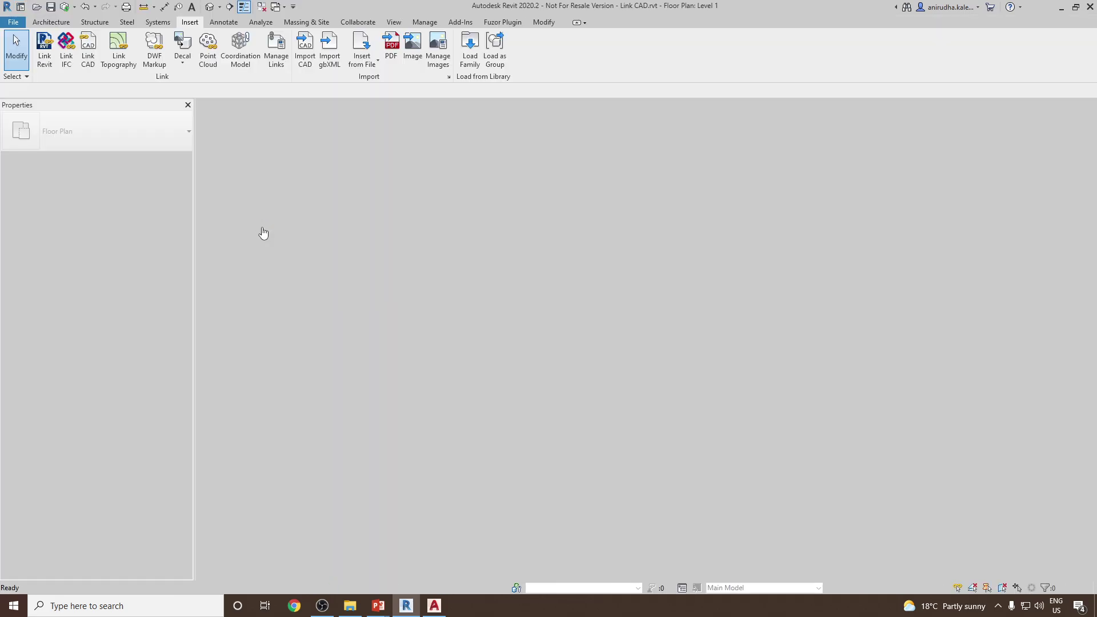
pyautogui.scroll(3, 529, 336)
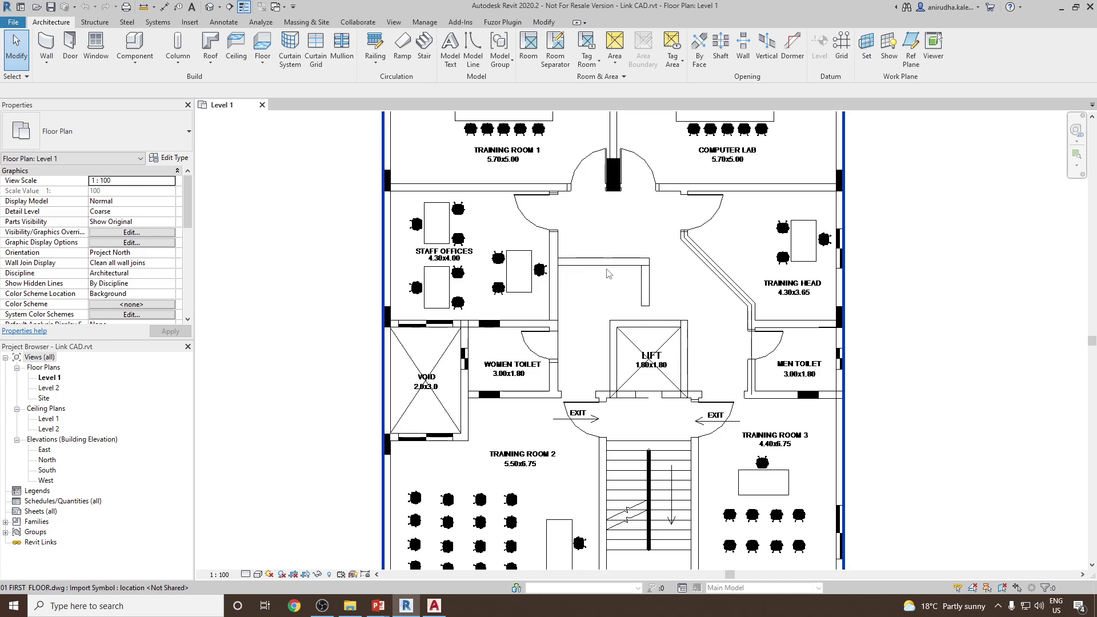
pyautogui.scroll(-1, 604, 278)
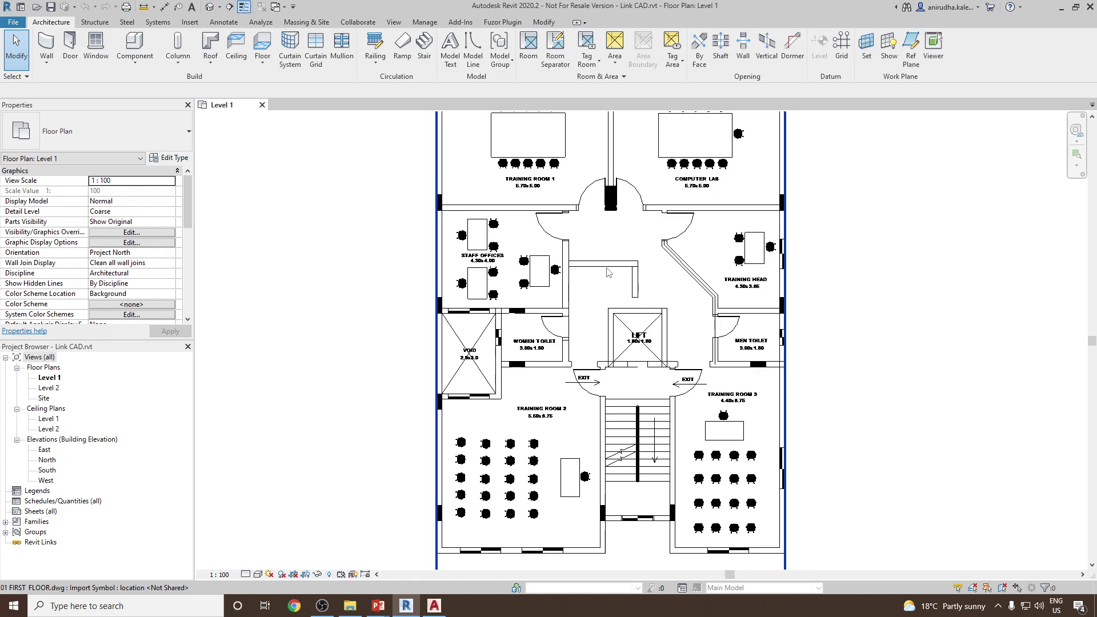
pyautogui.scroll(1, 631, 269)
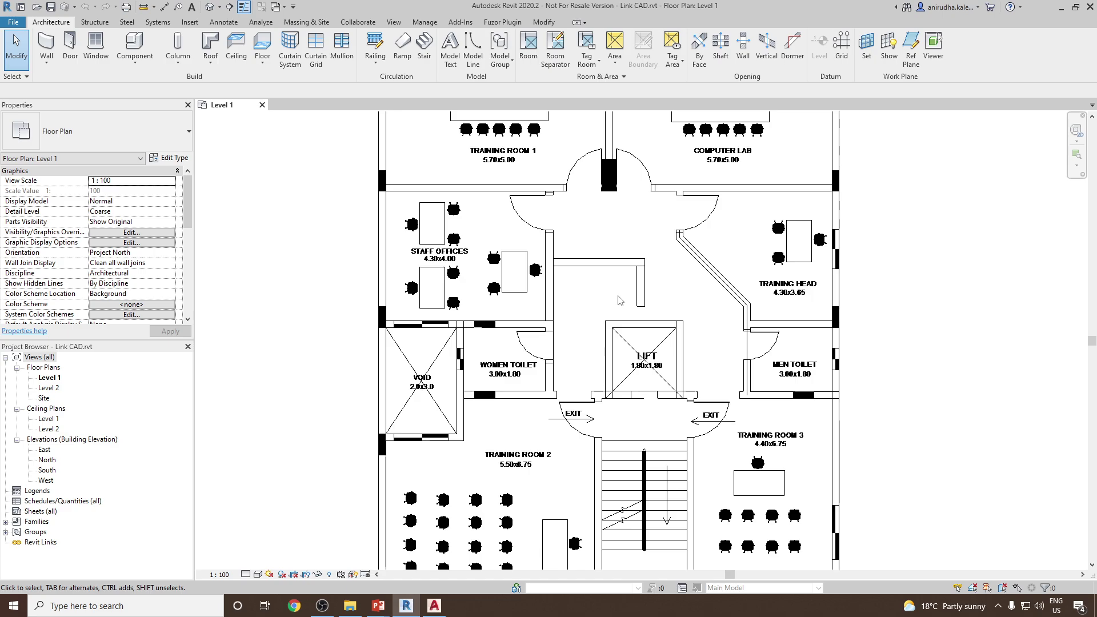
pyautogui.press('z')
pyautogui.press('f')
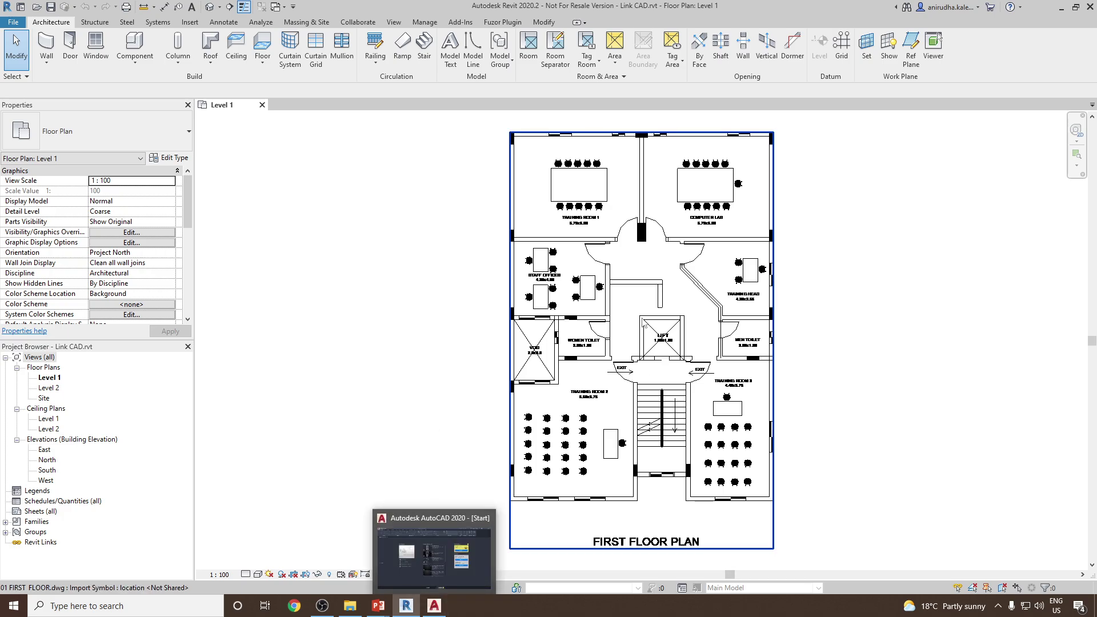
pyautogui.click(435, 606)
pyautogui.click(514, 191)
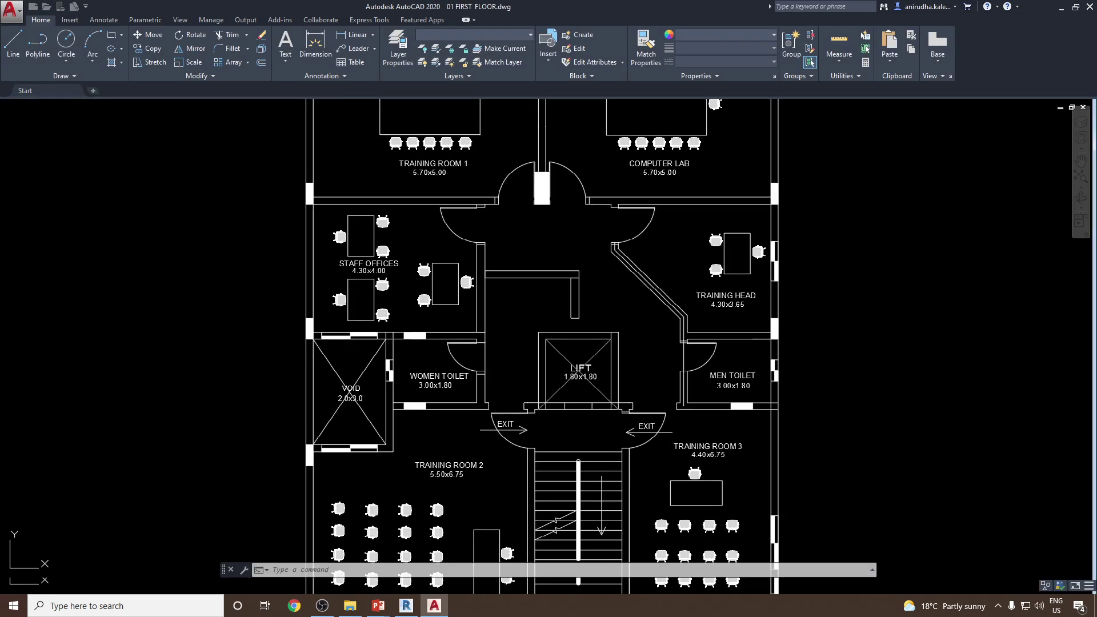
# Step: Draw a thin partition rectangle below the corridor wall above the lift
pyautogui.scroll(2, 539, 293)
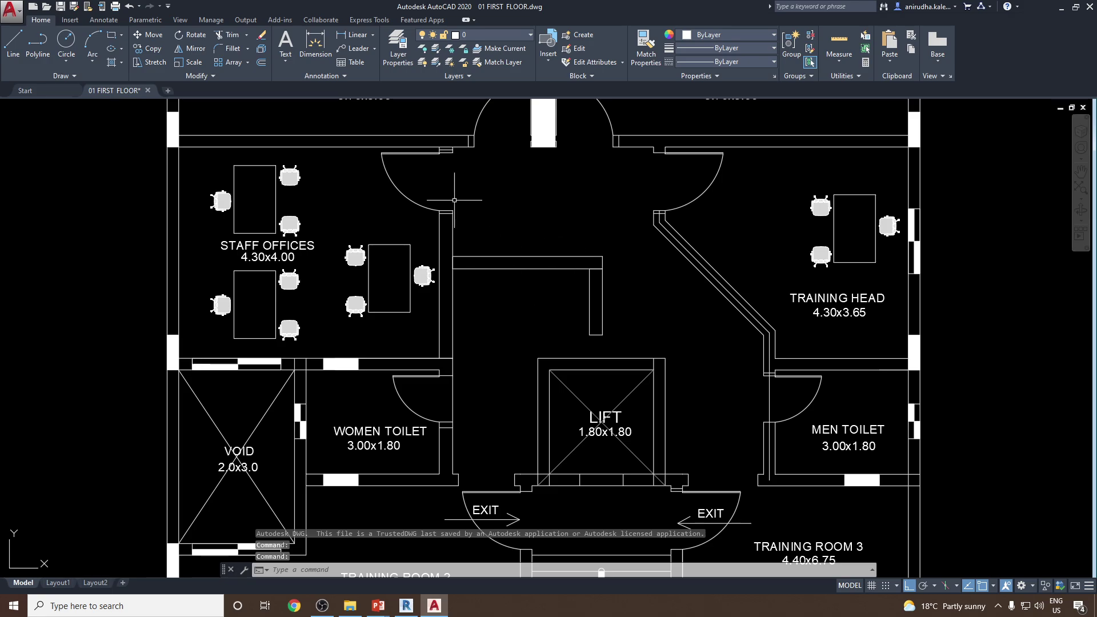
pyautogui.click(111, 35)
pyautogui.click(527, 262)
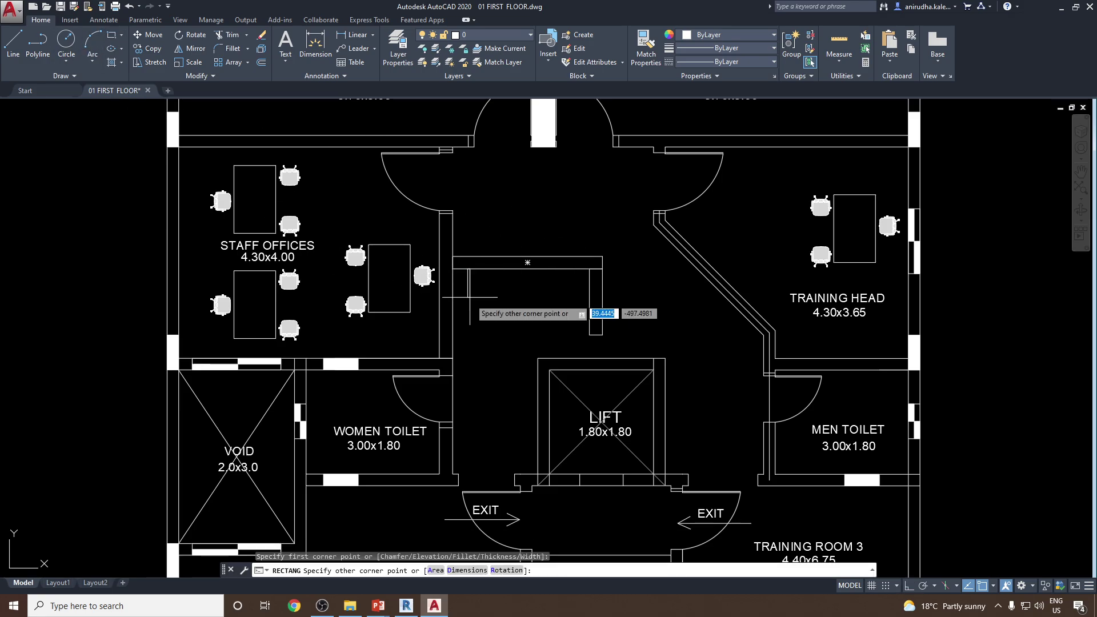
pyautogui.click(478, 329)
# Step: Copy the rectangle twice to the right, then save and close the drawing
pyautogui.click(460, 265)
pyautogui.click(516, 331)
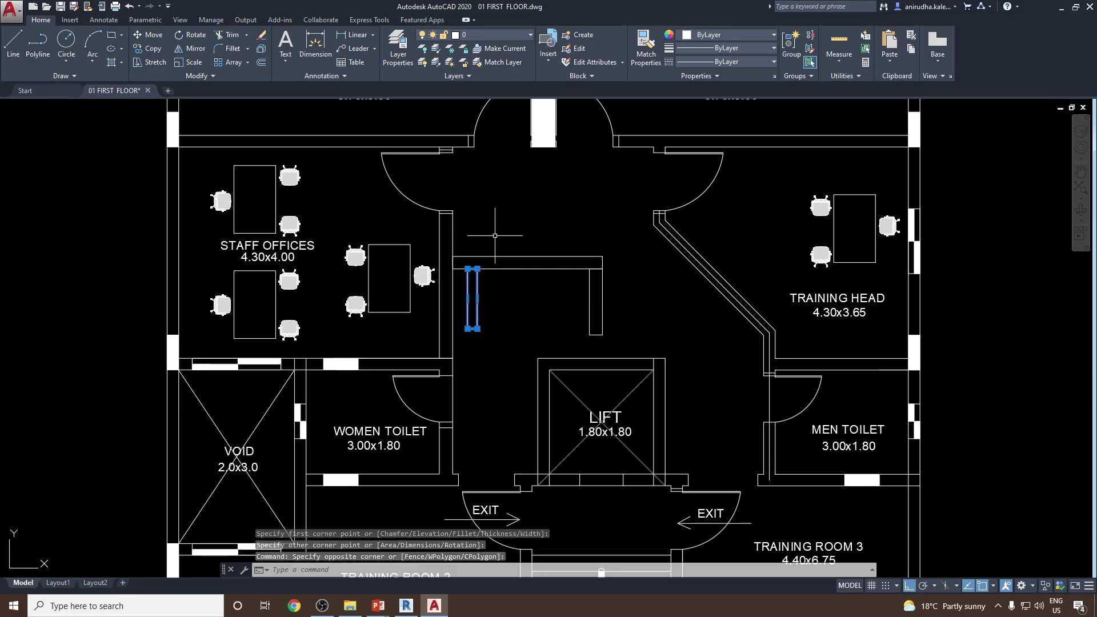
pyautogui.rightClick(502, 251)
pyautogui.click(549, 361)
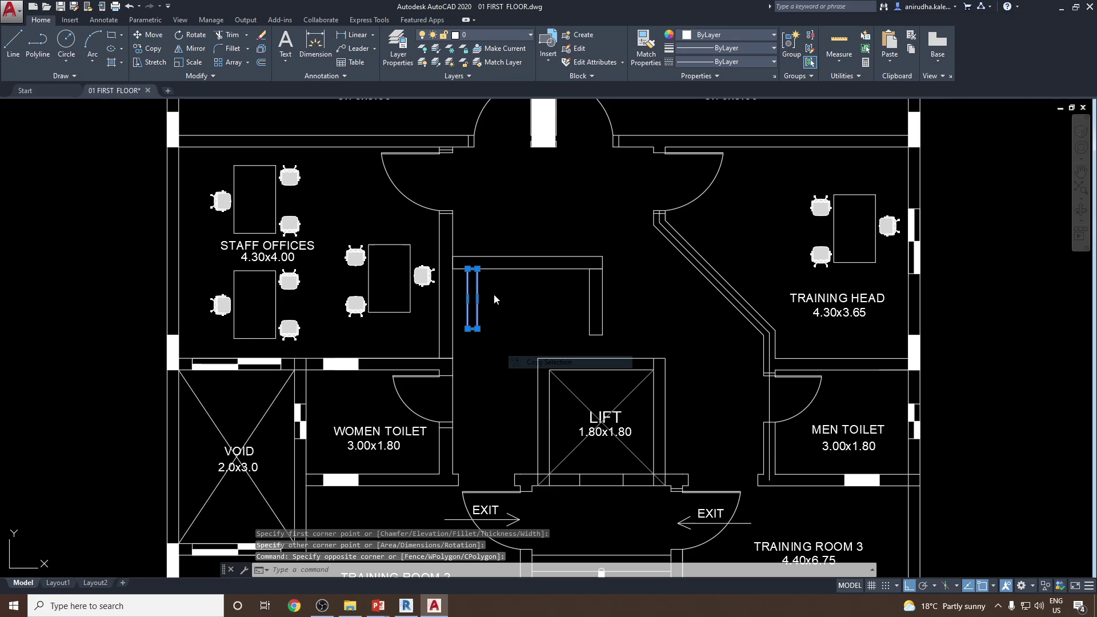
pyautogui.click(467, 278)
pyautogui.click(510, 269)
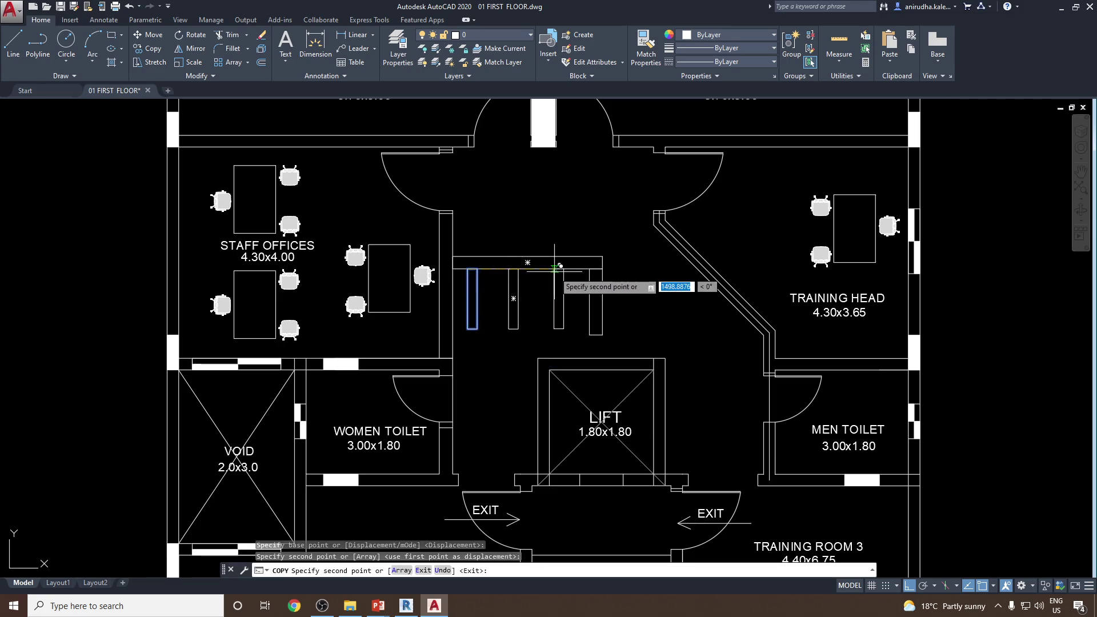
pyautogui.click(555, 268)
pyautogui.press('Escape')
pyautogui.press('Escape')
pyautogui.press('Escape')
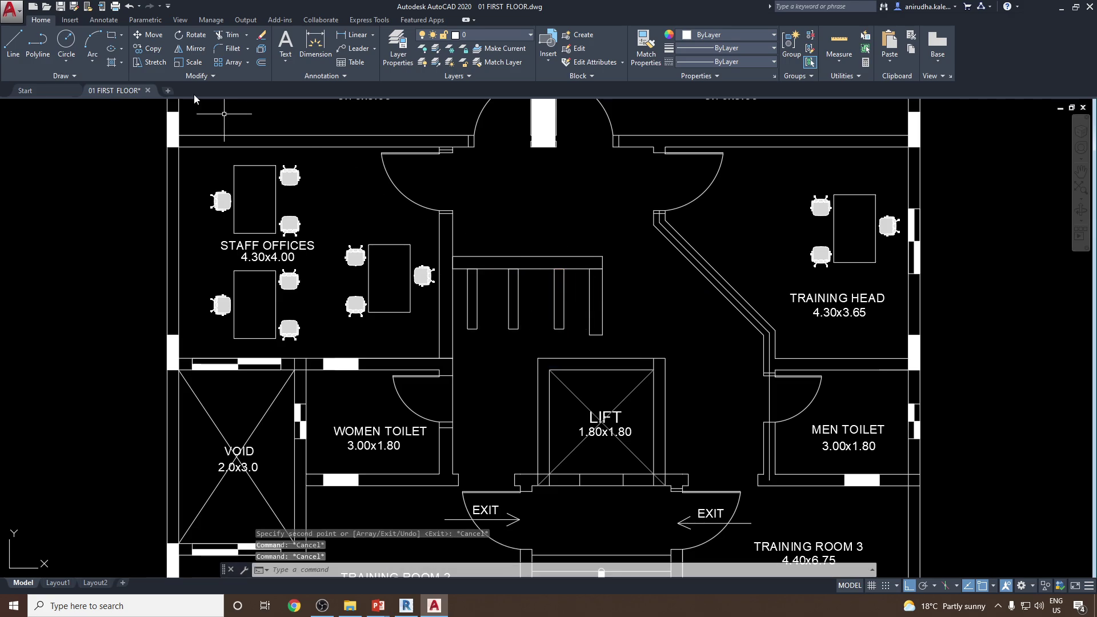
pyautogui.click(60, 7)
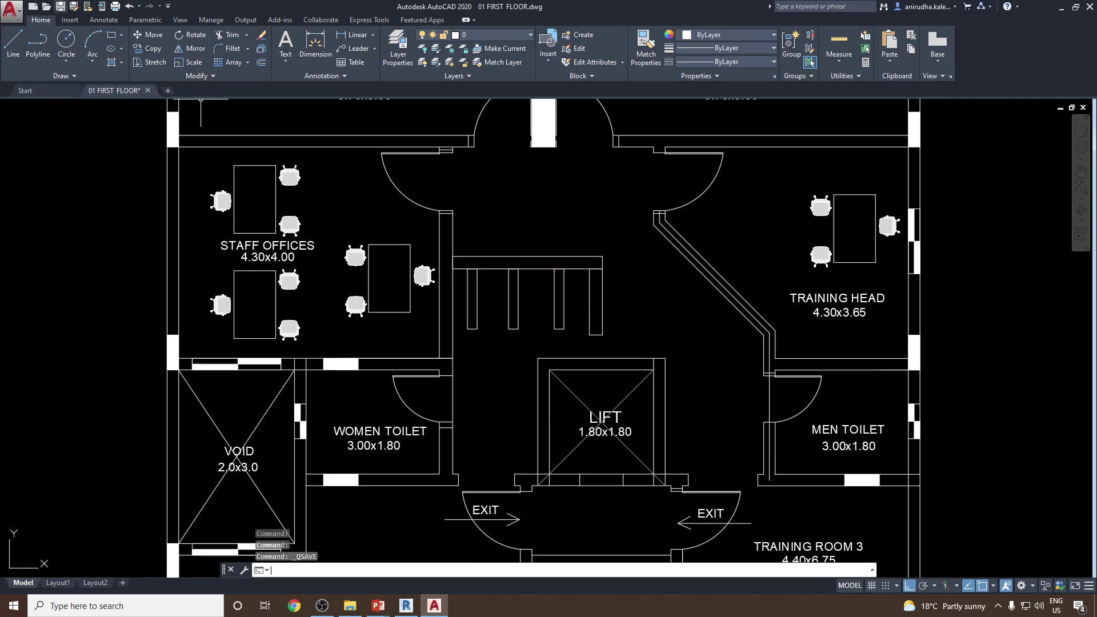
pyautogui.click(145, 90)
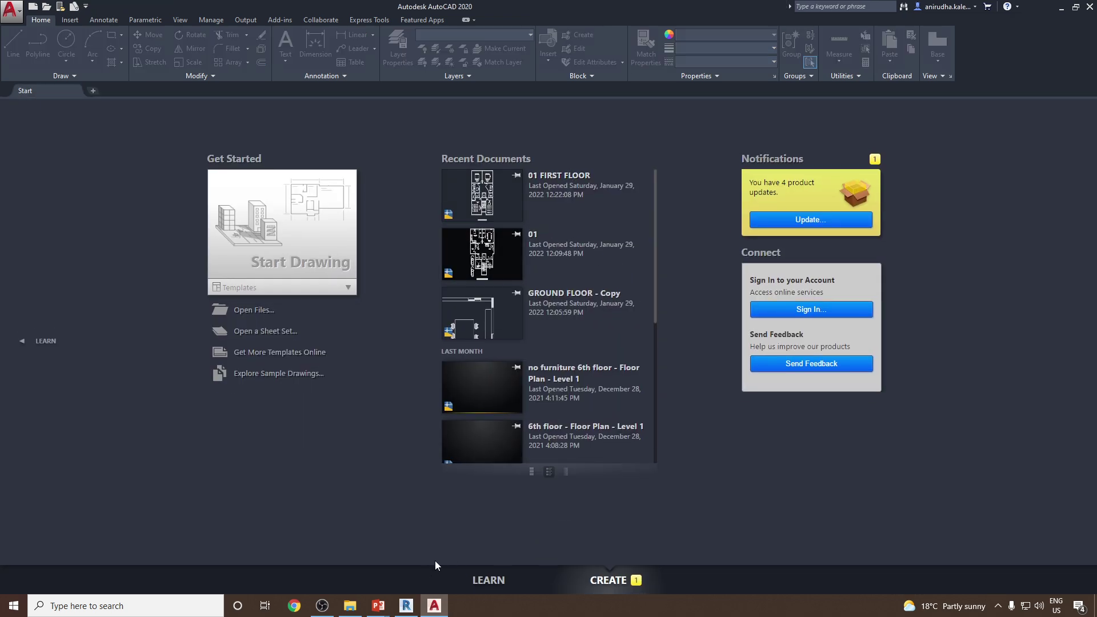
# Step: Return to Revit, zoom the Level 1 plan to fit (ZF), and show the Manage ribbon
pyautogui.click(406, 606)
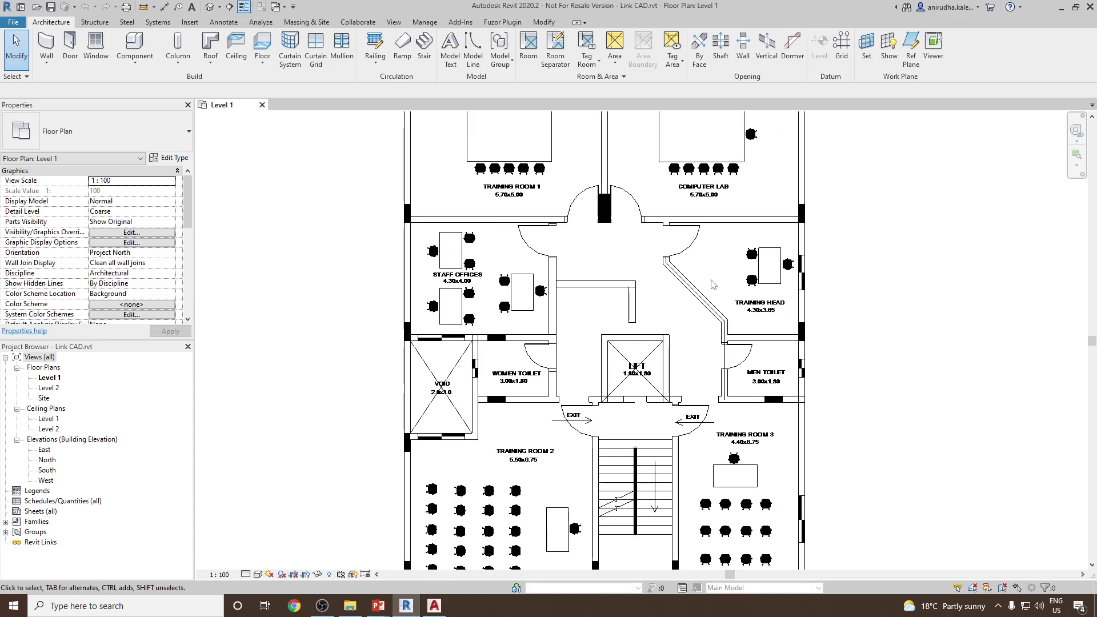
pyautogui.scroll(5, 584, 304)
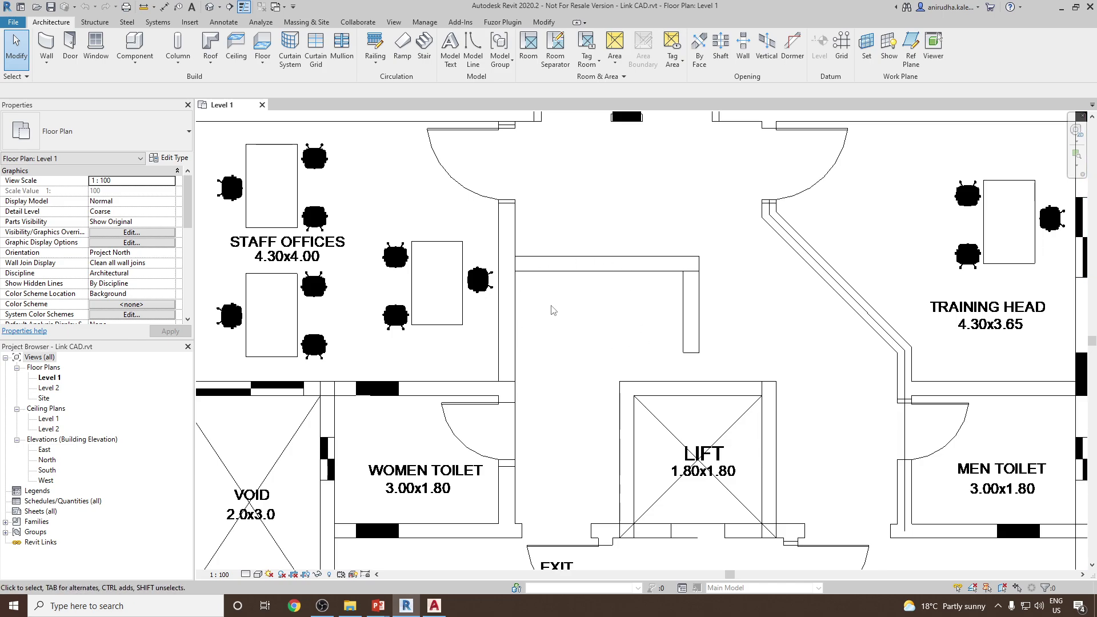
pyautogui.scroll(-3, 553, 311)
pyautogui.scroll(-2, 577, 311)
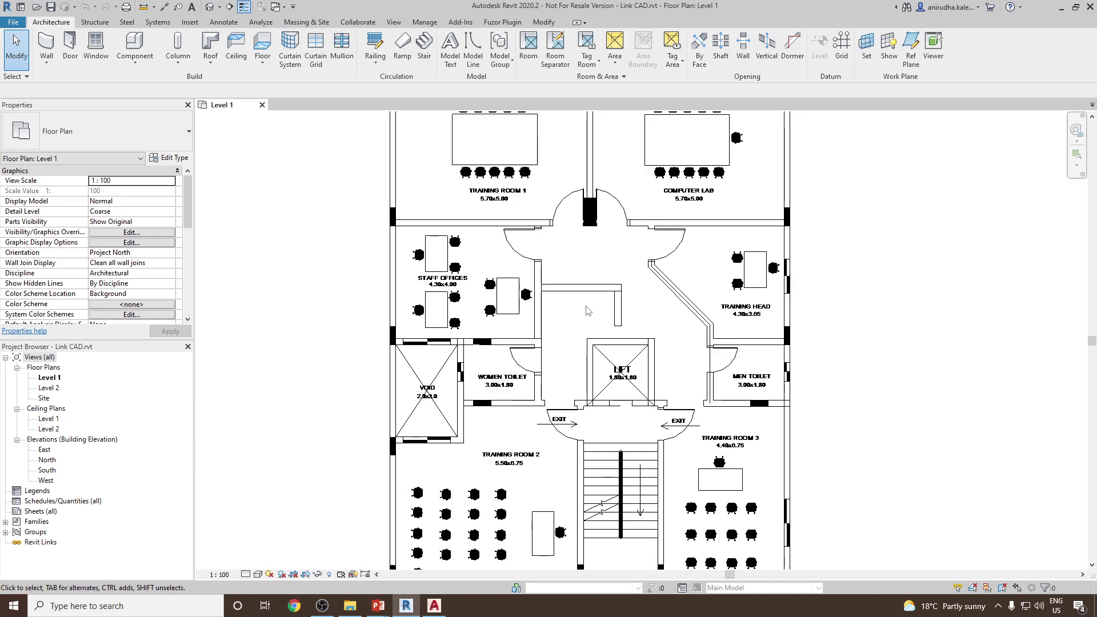
pyautogui.press('z')
pyautogui.press('f')
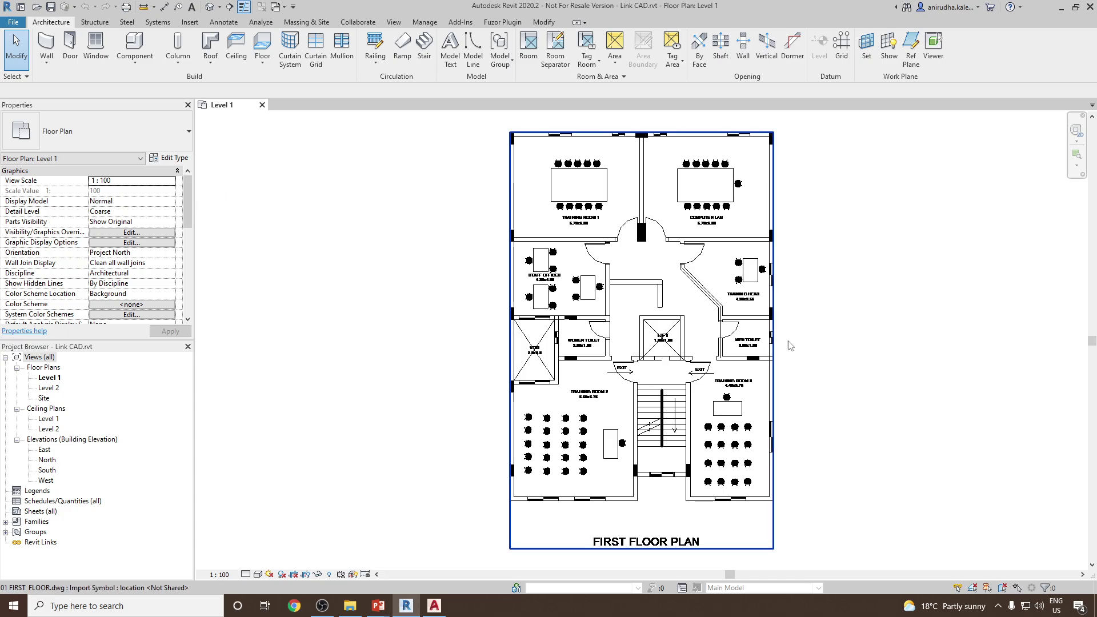
pyautogui.click(423, 23)
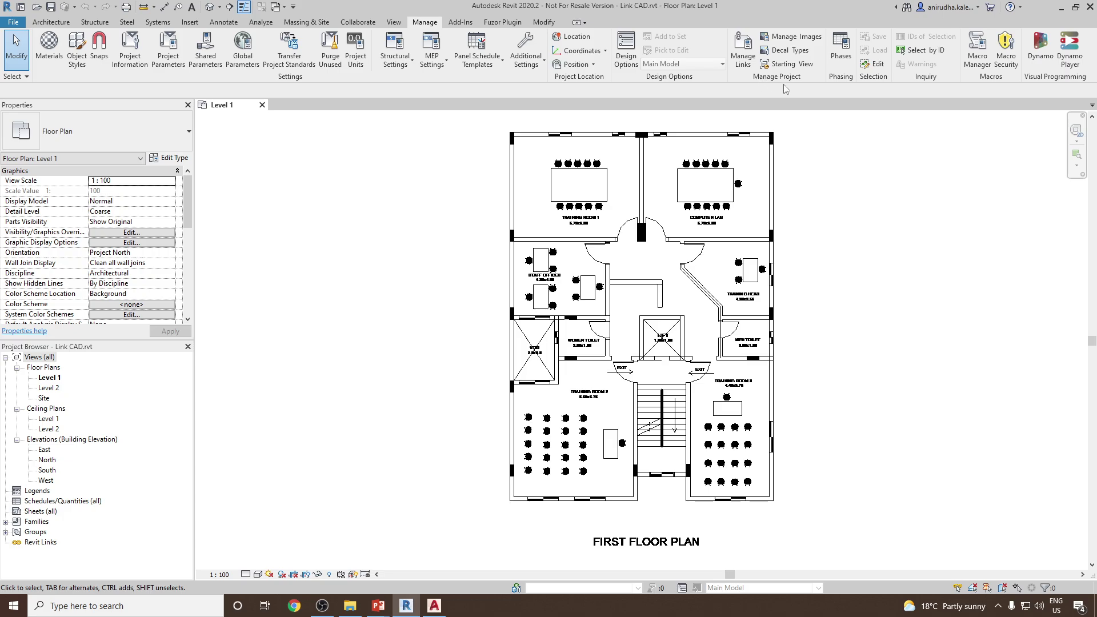
# Step: Reload the 01 FIRST FLOOR.dwg CAD link via Manage Links, then fit the plan in view
pyautogui.click(743, 49)
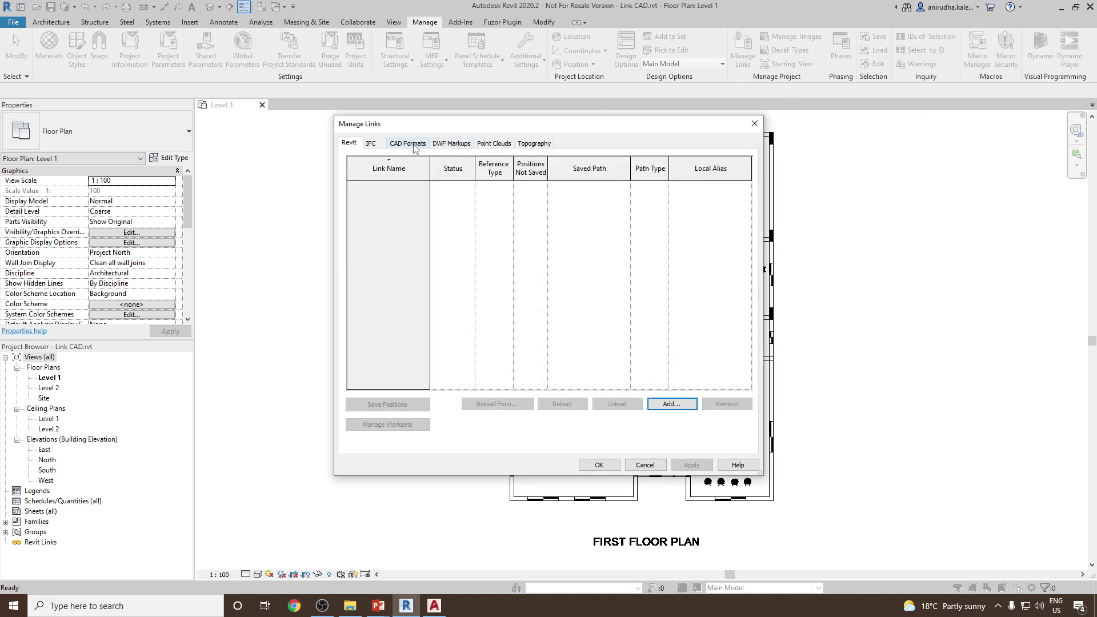
pyautogui.click(408, 143)
pyautogui.click(355, 186)
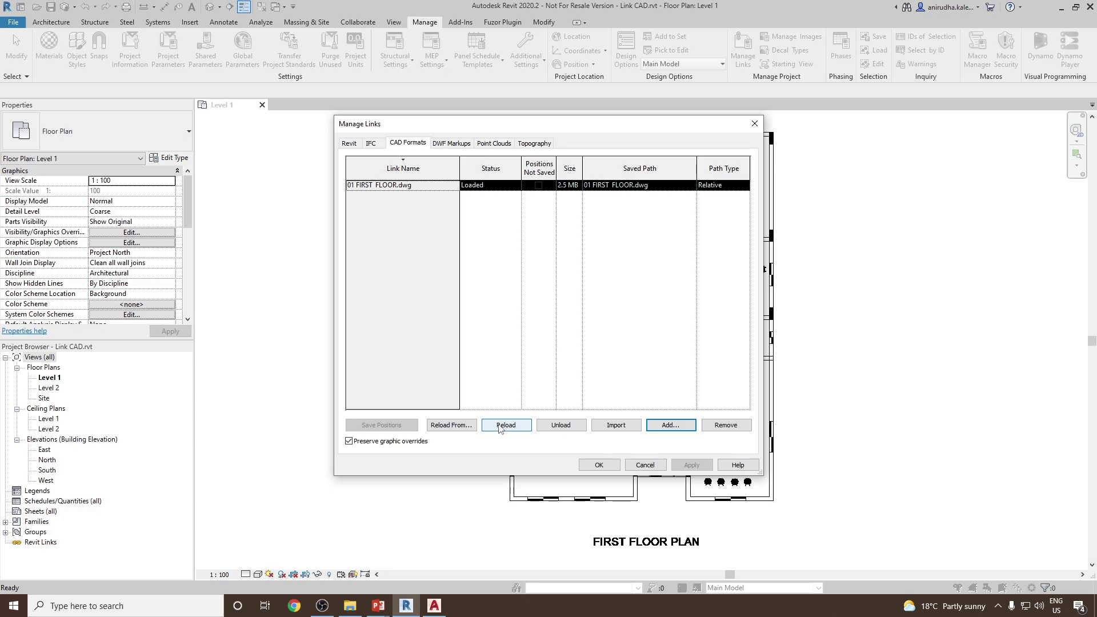
pyautogui.moveTo(555, 129); pyautogui.dragTo(287, 145)
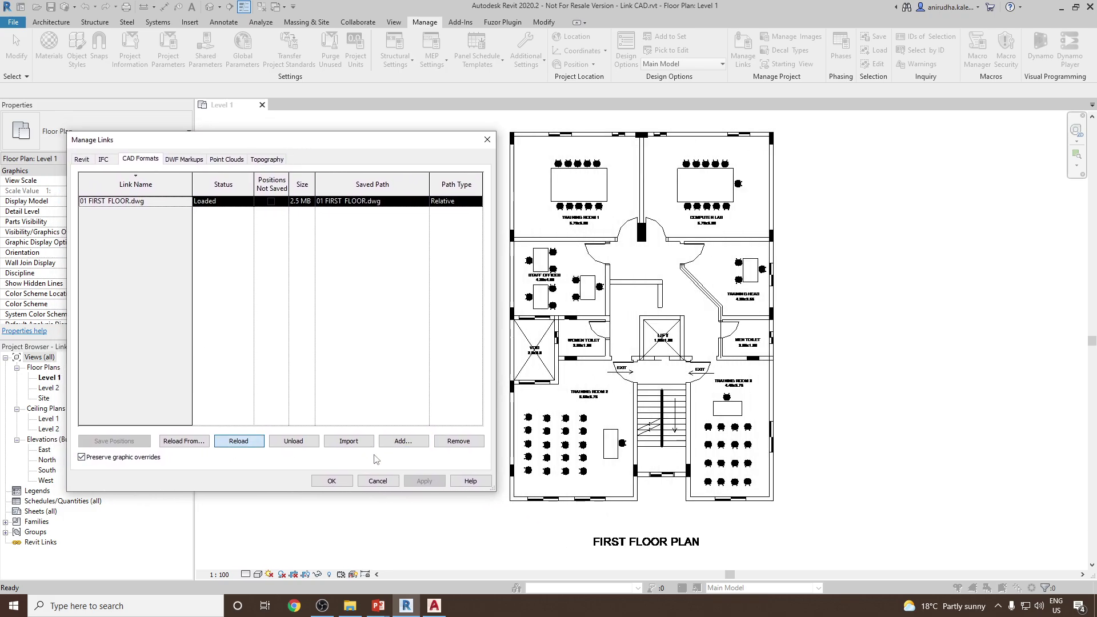
pyautogui.click(332, 480)
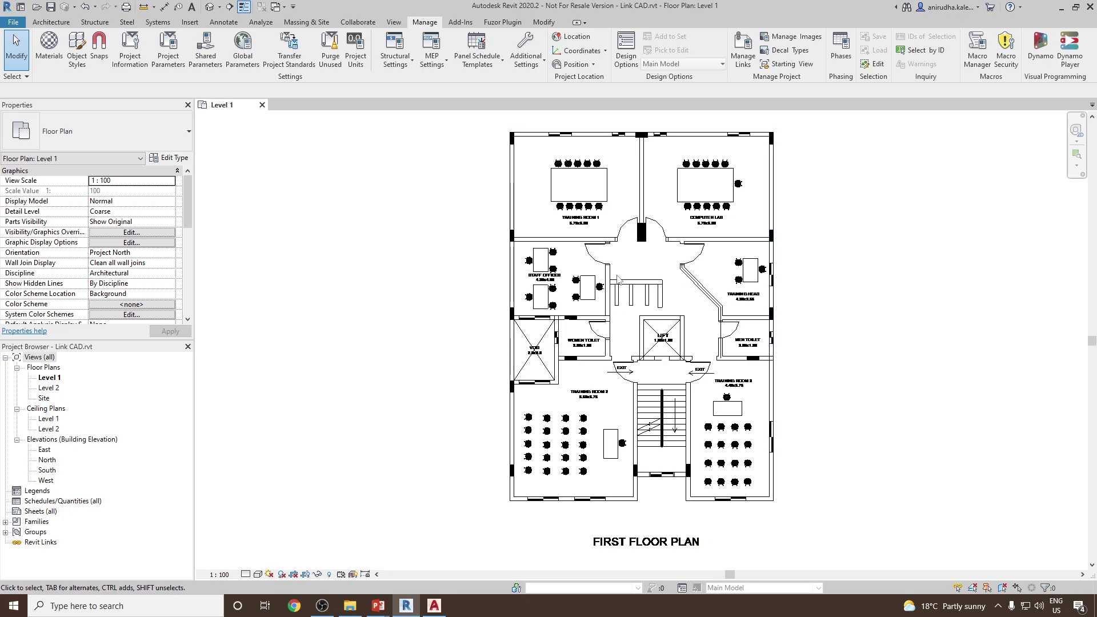
pyautogui.scroll(5, 617, 279)
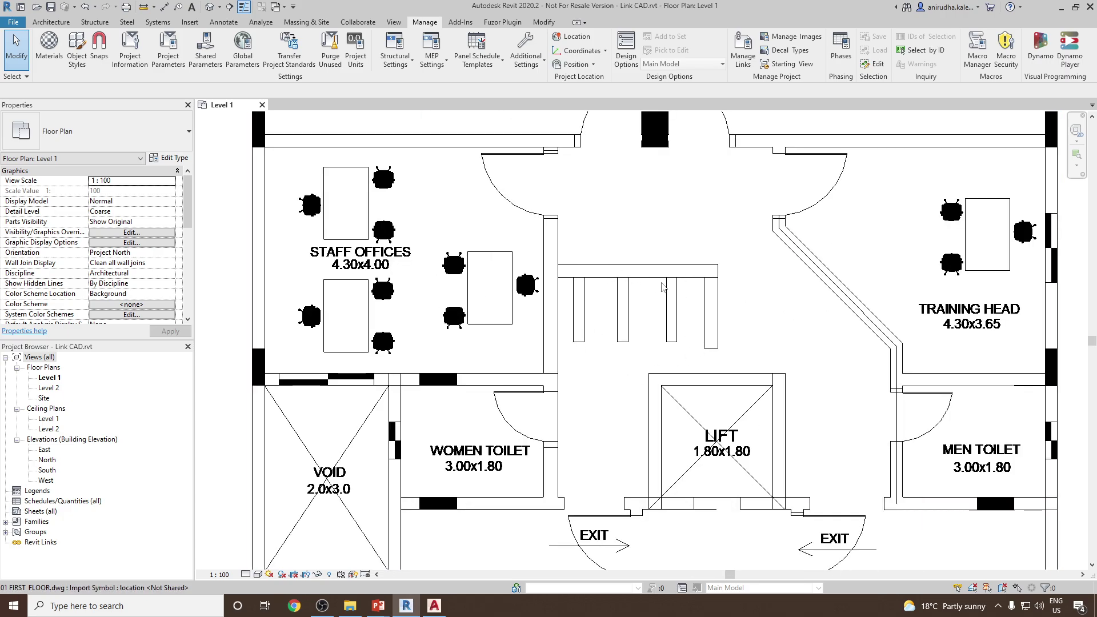
pyautogui.middleClick(657, 298)
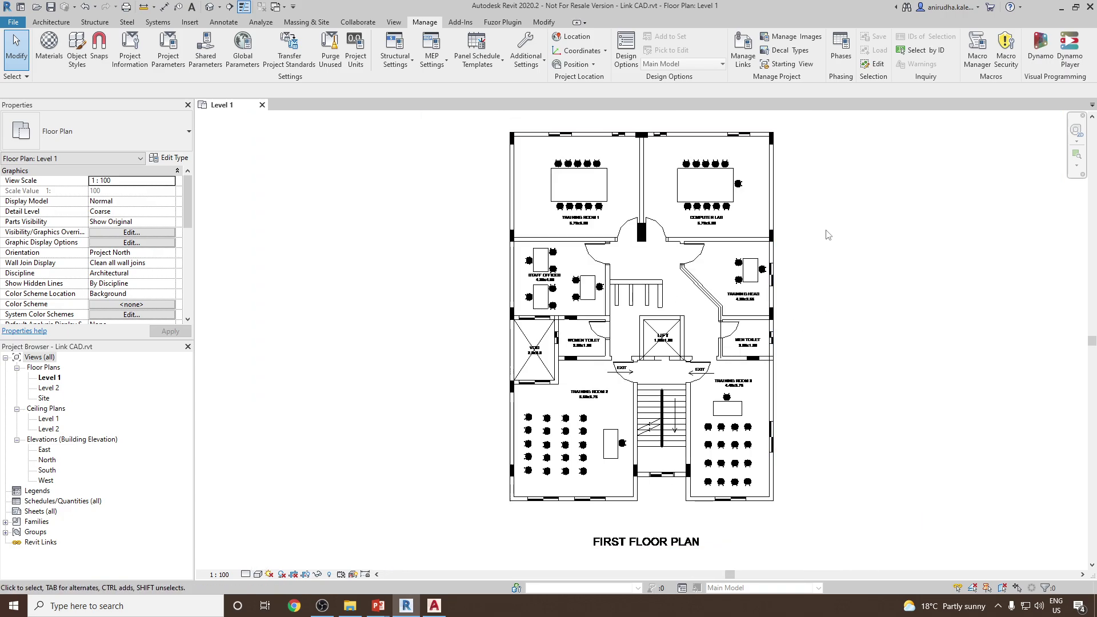